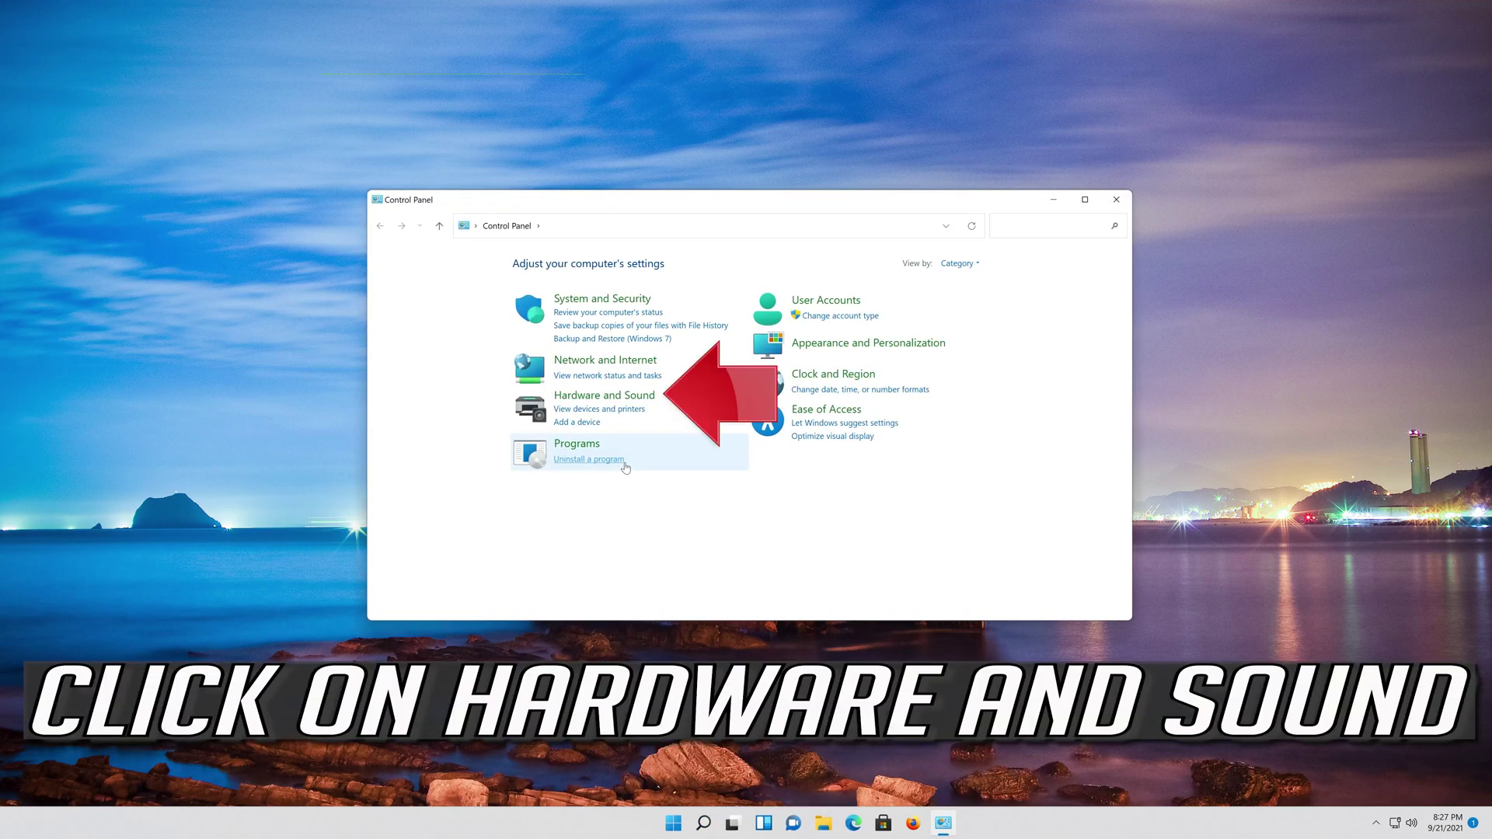
Go to Hardware and Sound > Power Options and open the Balanced plan's settings
left_click(619, 397)
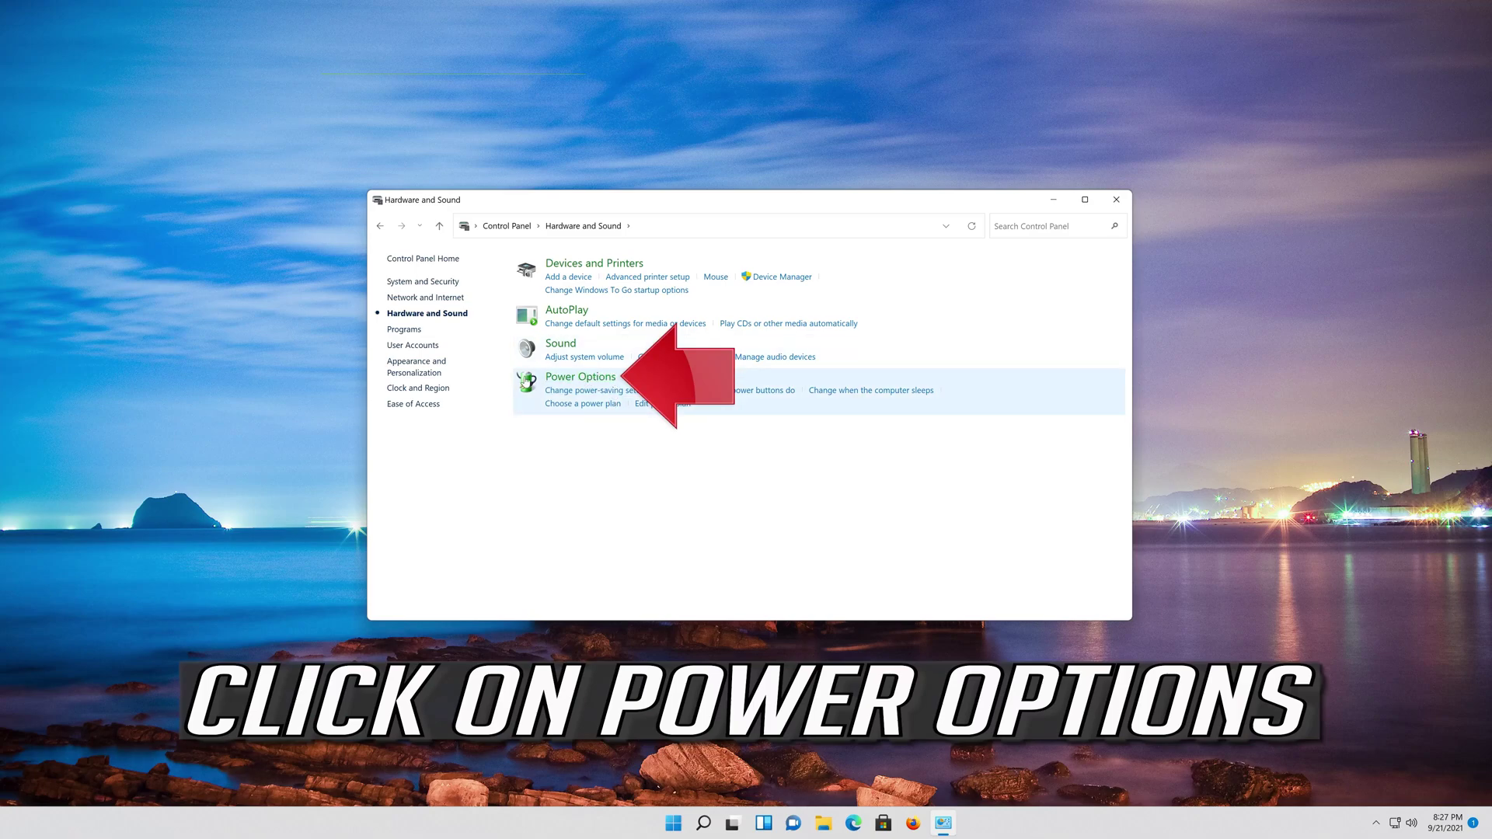
left_click(588, 379)
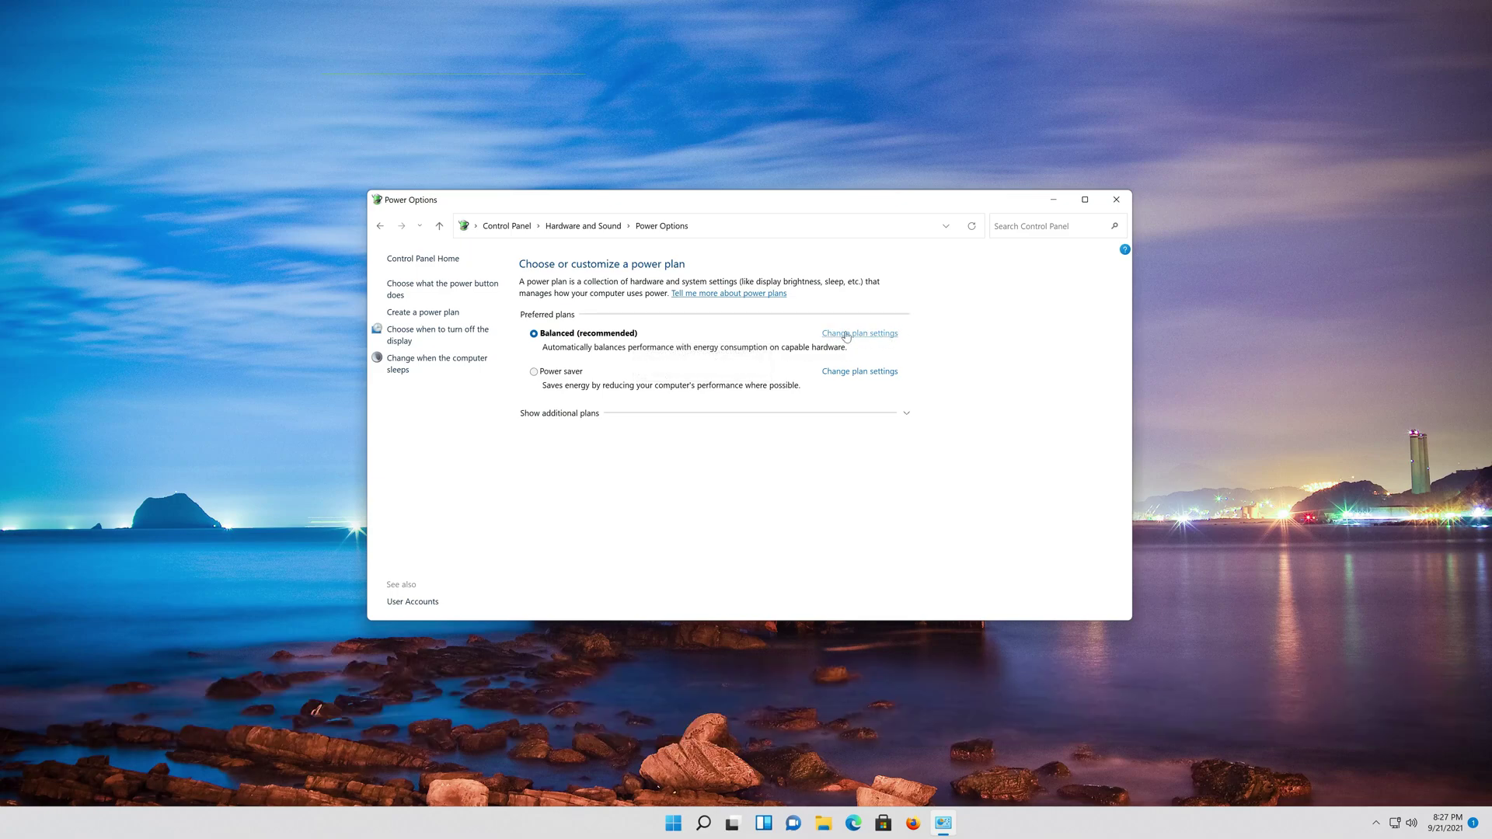
left_click(846, 334)
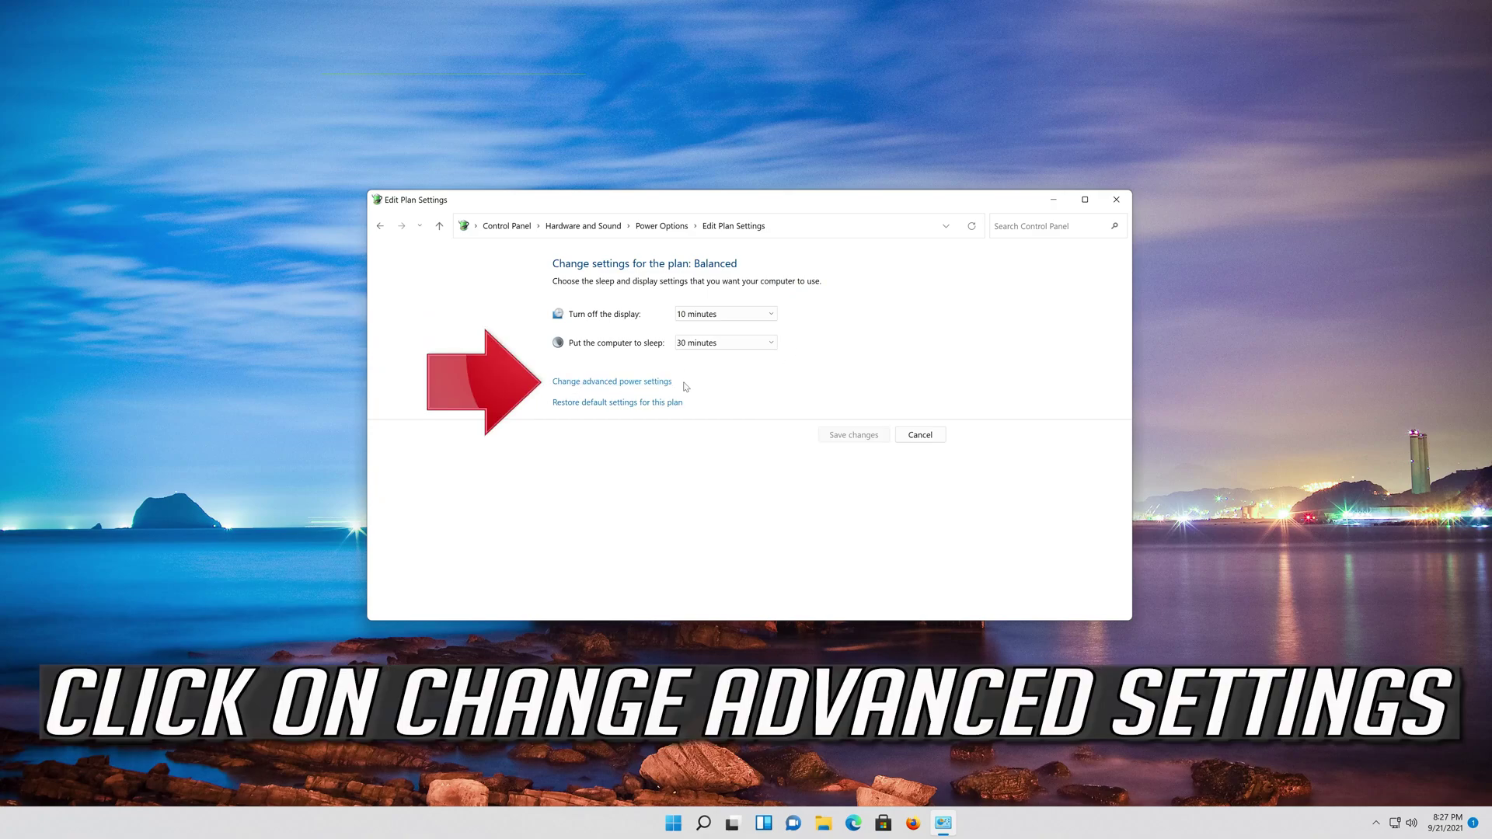
In advanced power settings, set PCI Express Link State Power Management to Off
left_click(582, 384)
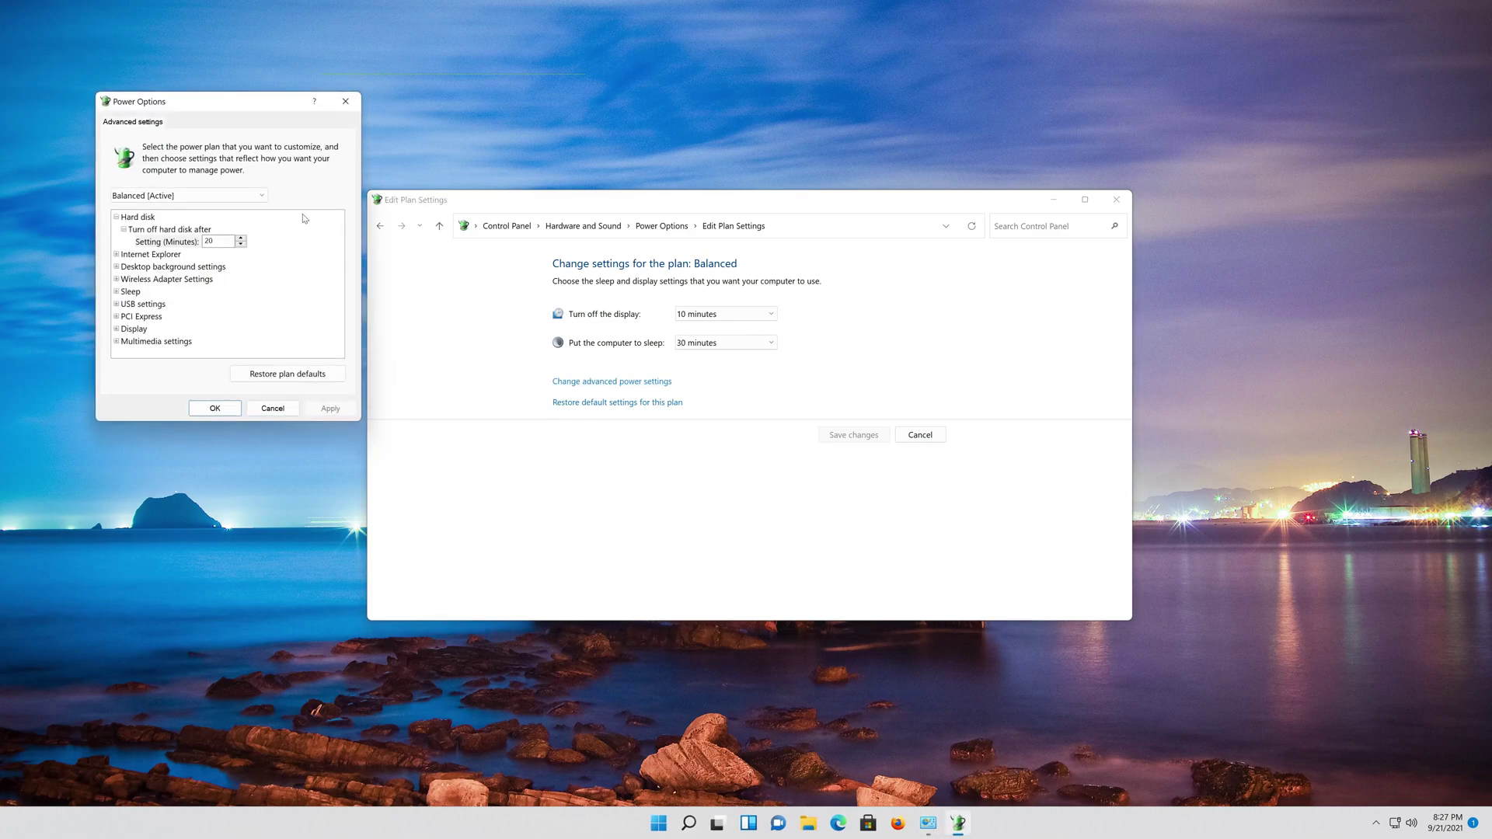
left_click_drag(194, 109, 665, 219)
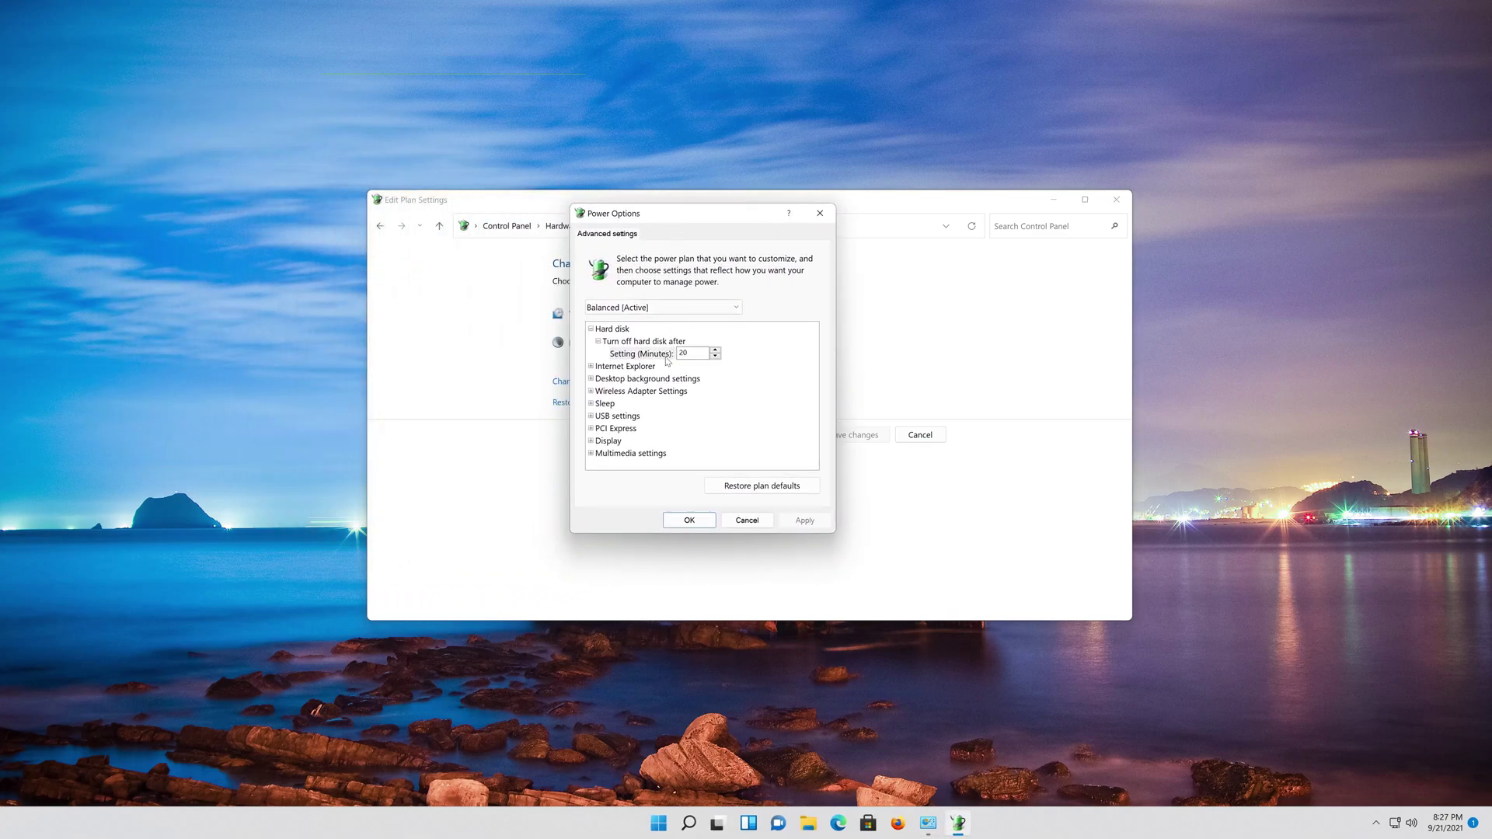
left_click(591, 429)
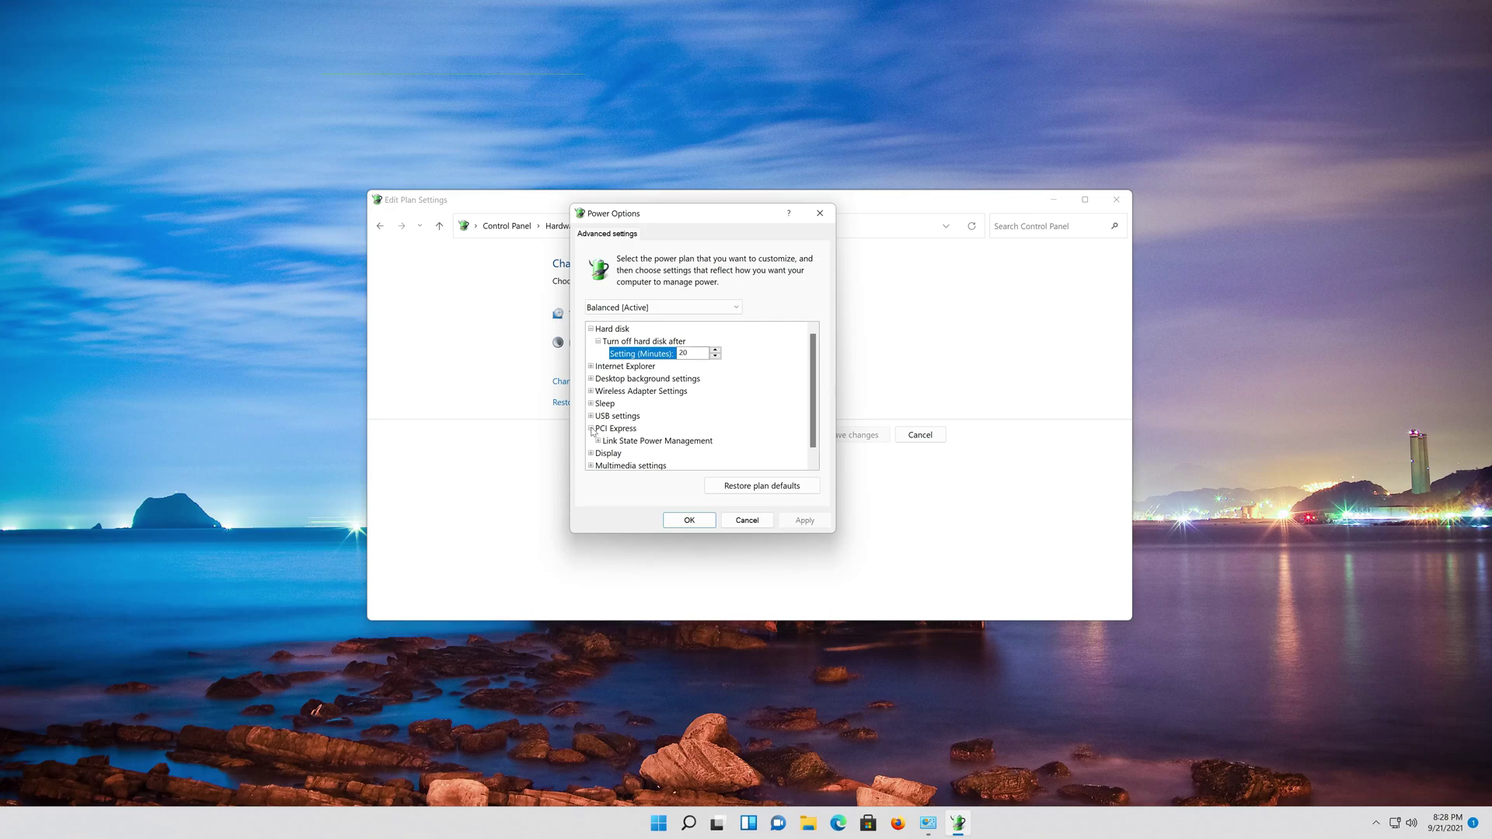
left_click(614, 441)
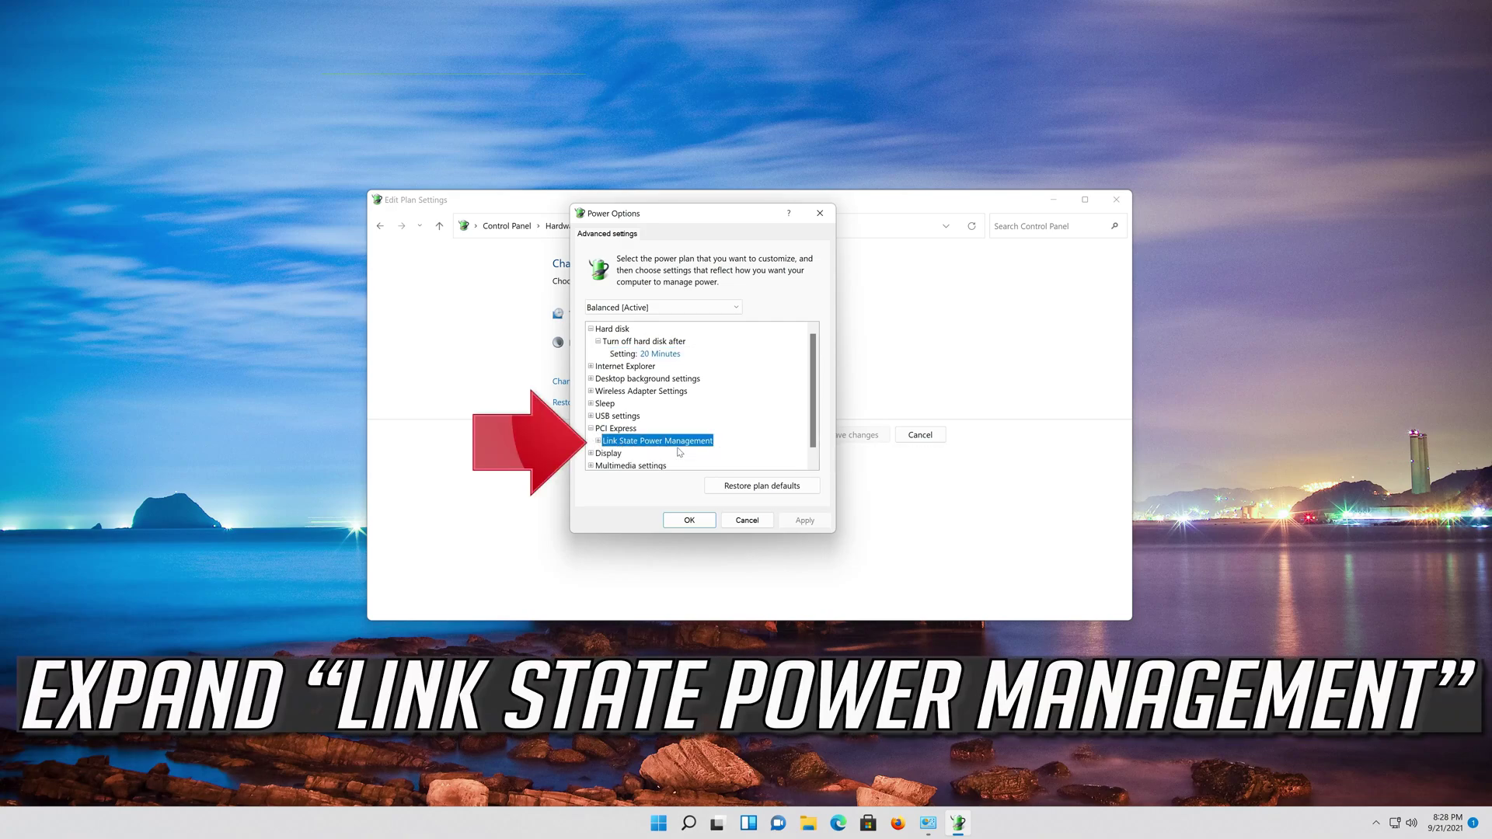
left_click(598, 441)
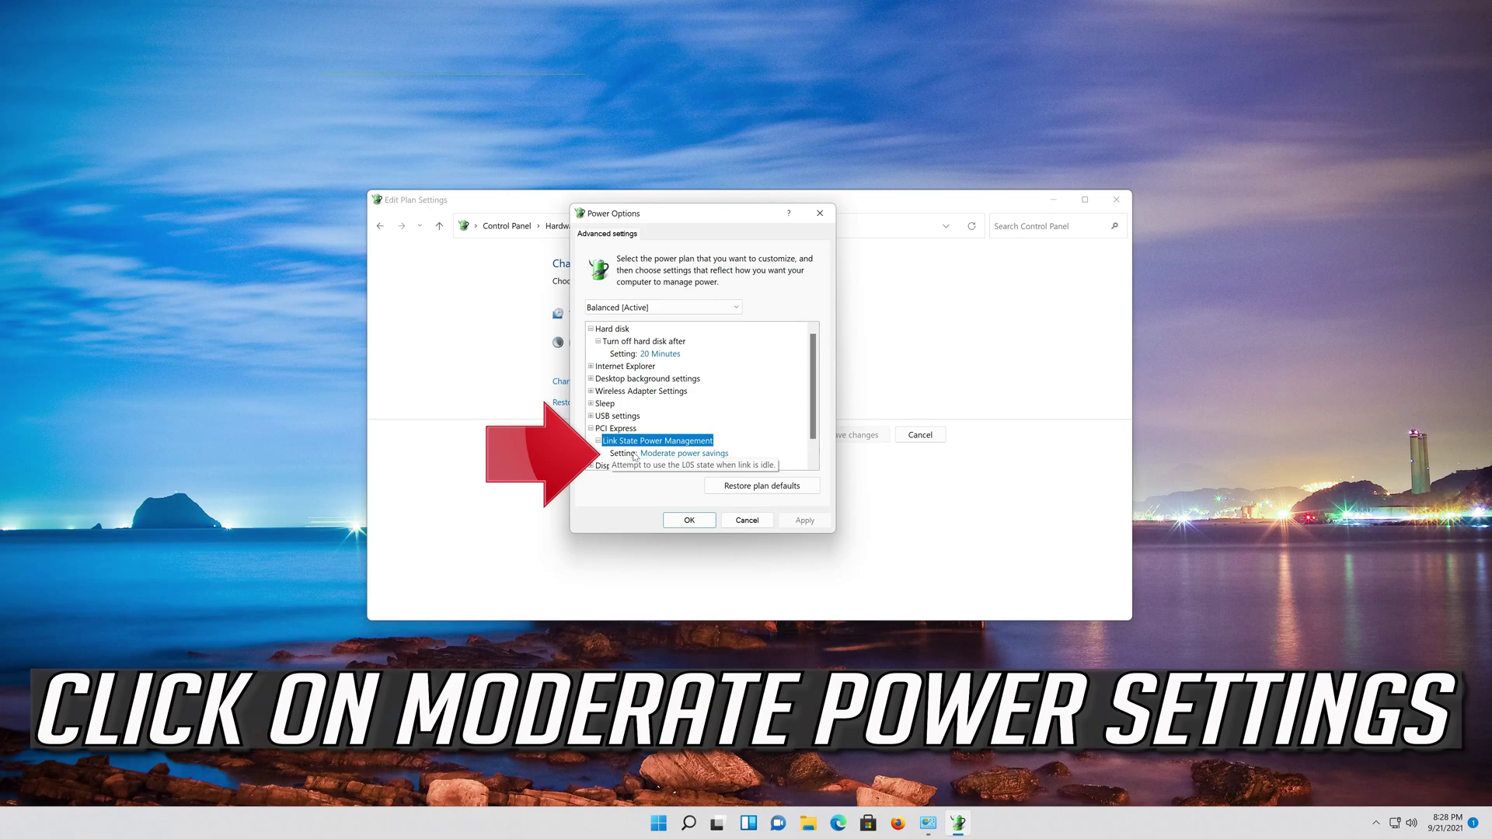
left_click(684, 453)
left_click(683, 454)
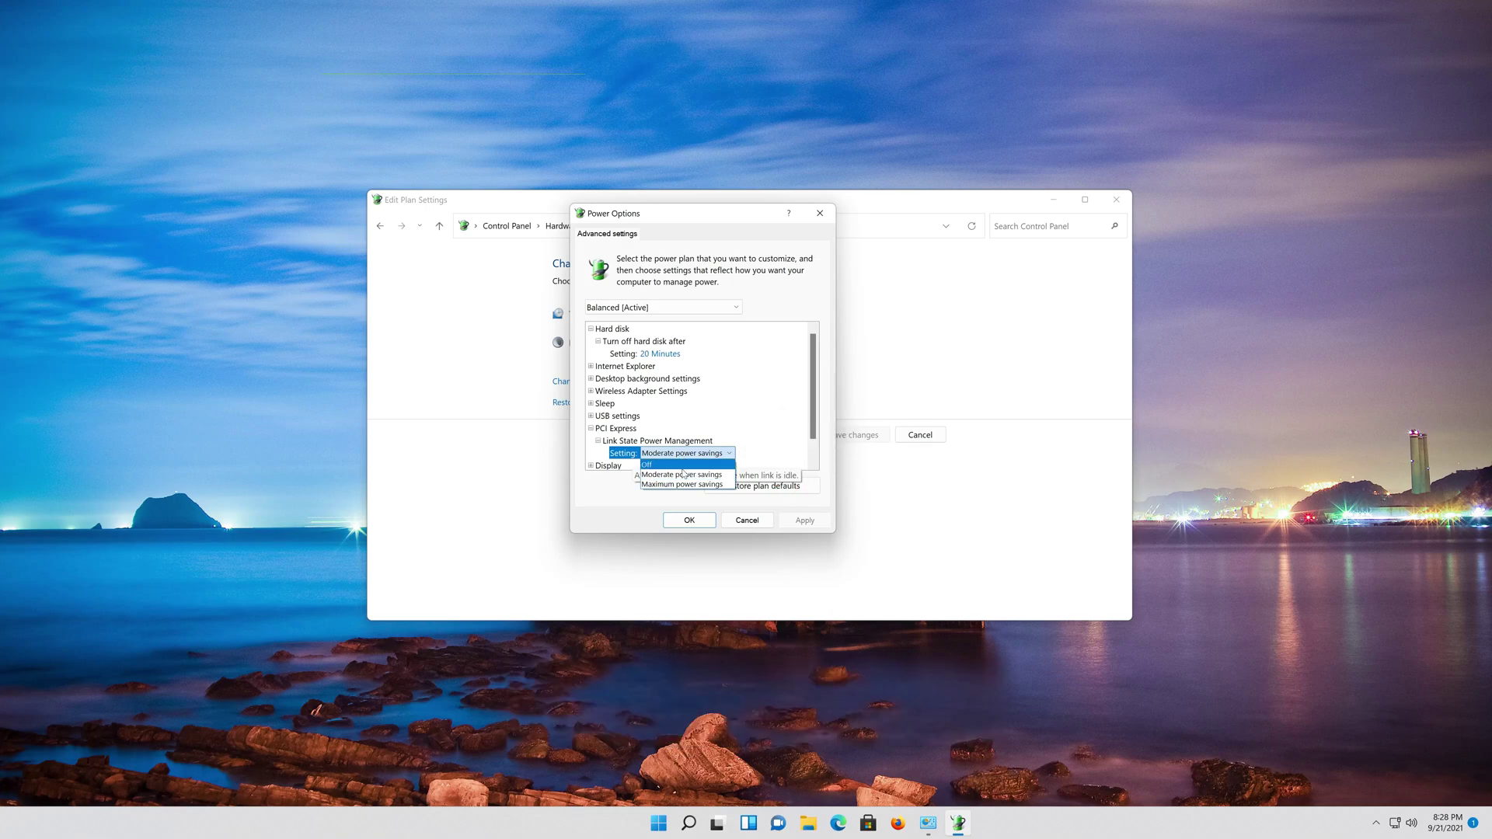
left_click(687, 466)
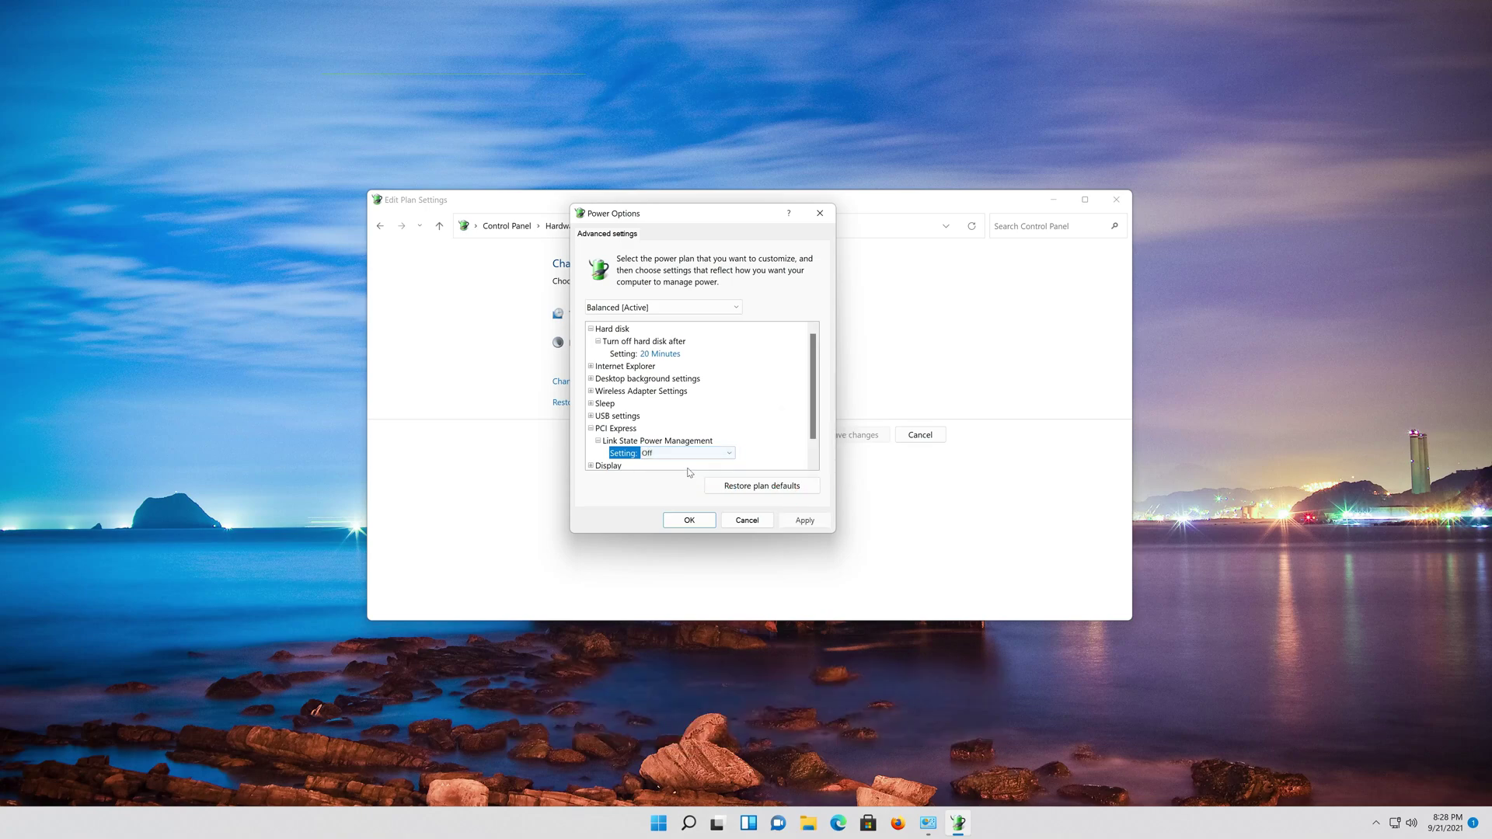
Apply the change, confirm with OK, and close Control Panel
left_click(804, 522)
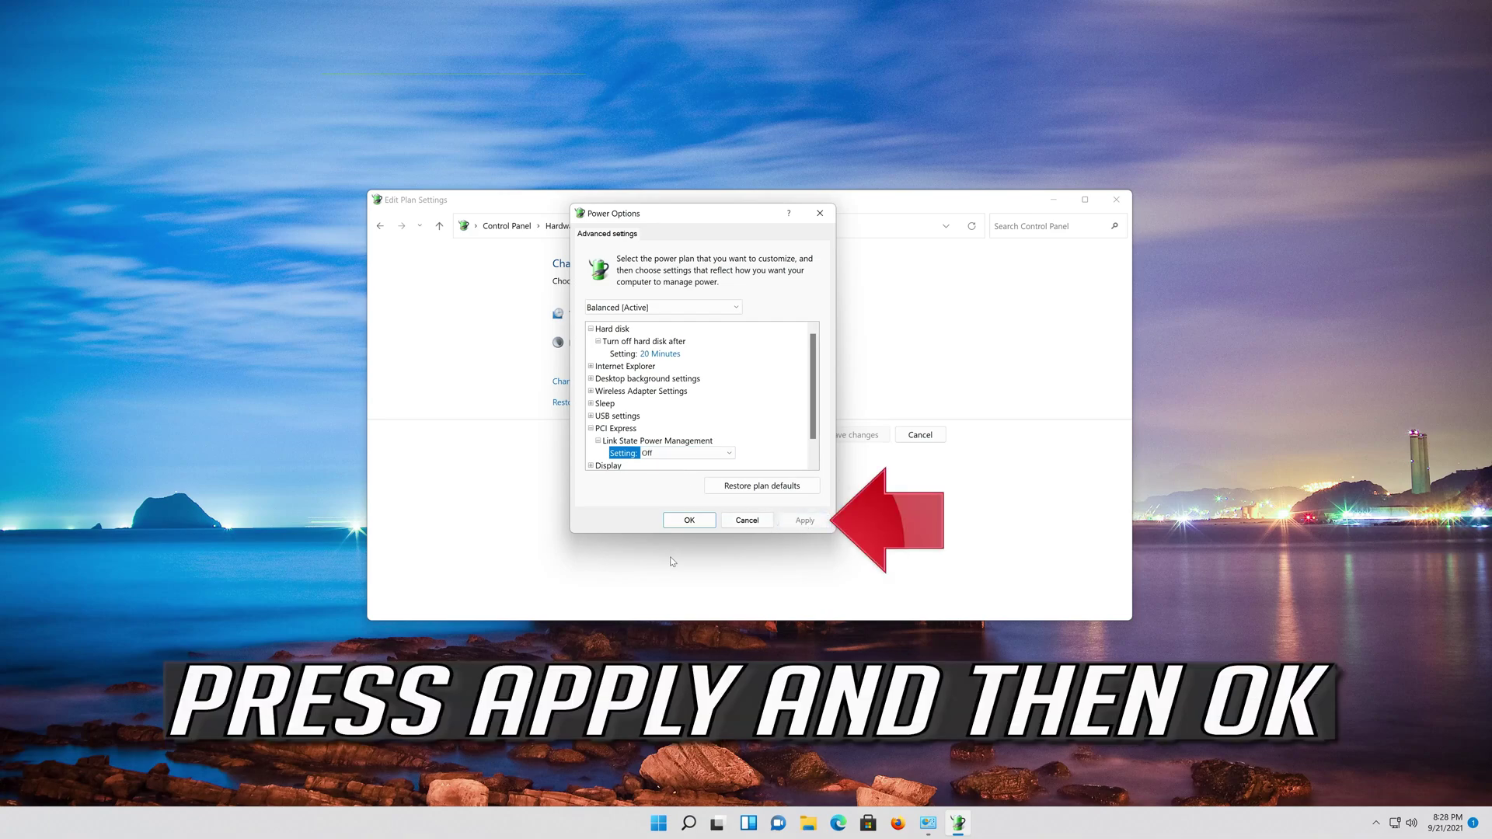
left_click(689, 520)
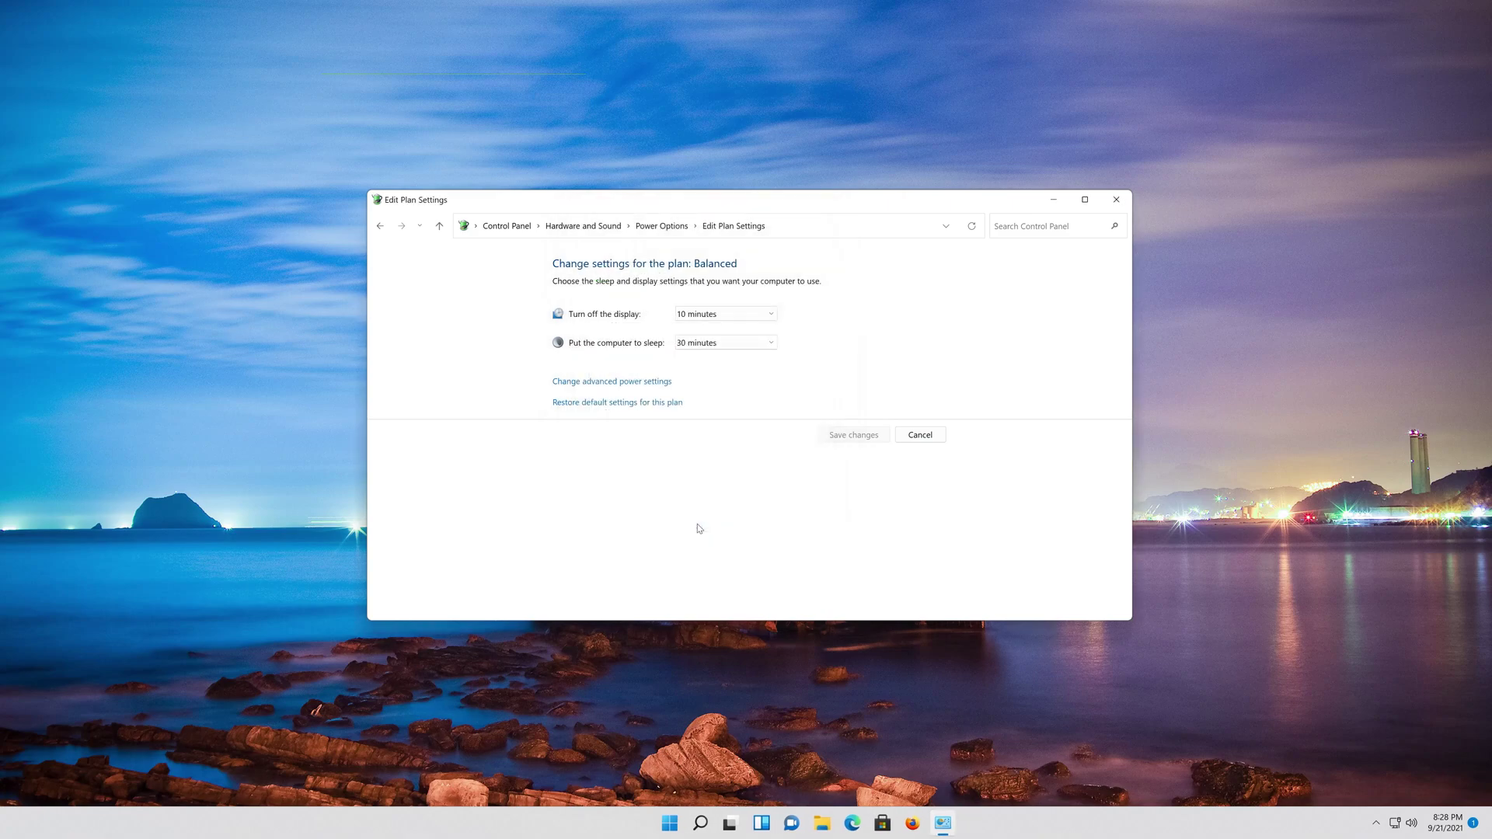
left_click(1116, 199)
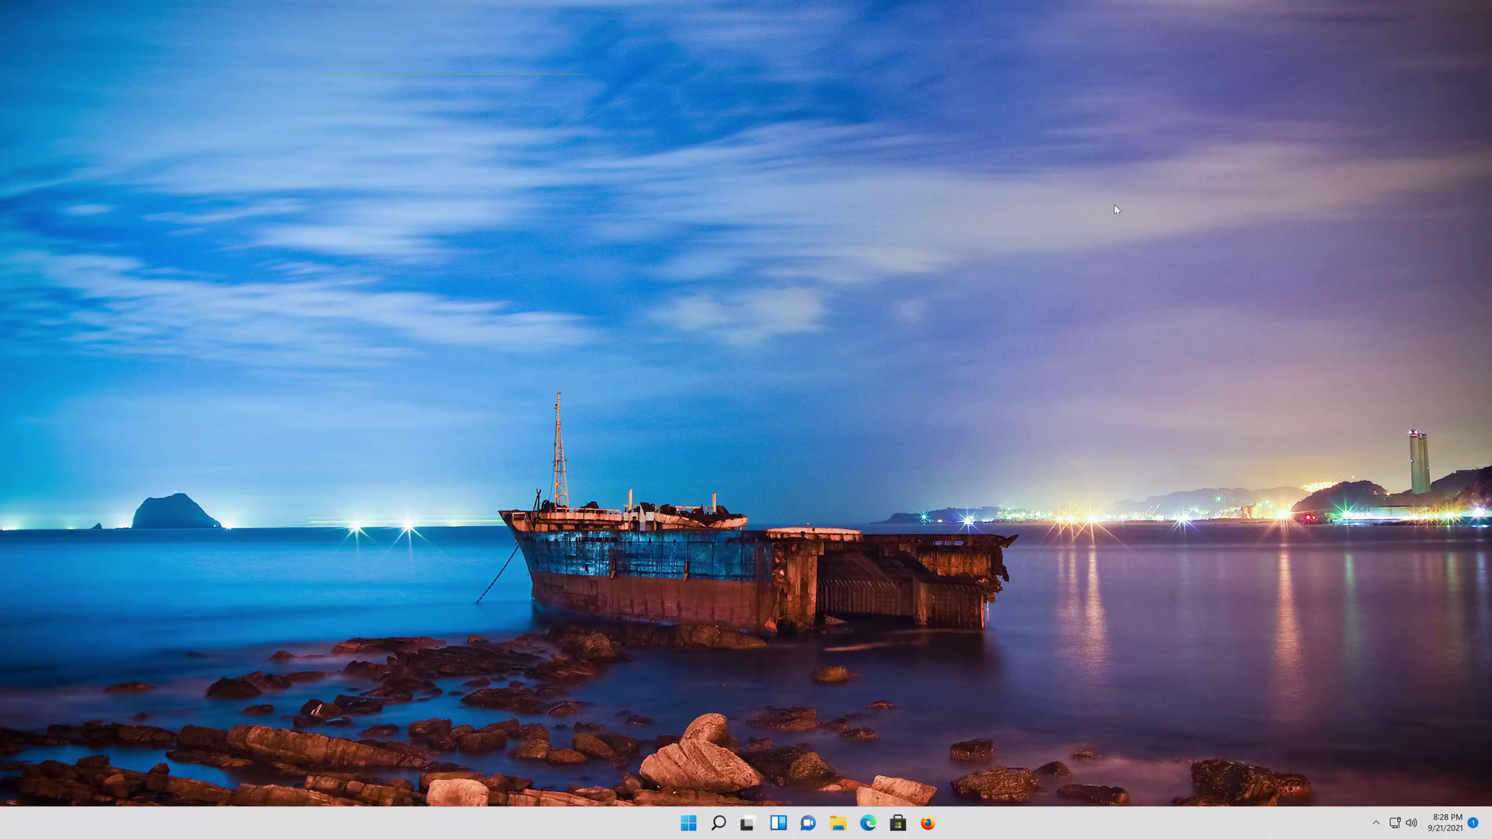
Search for cmd and run Command Prompt as administrator, accepting the UAC prompt
key("super")
type("cmd")
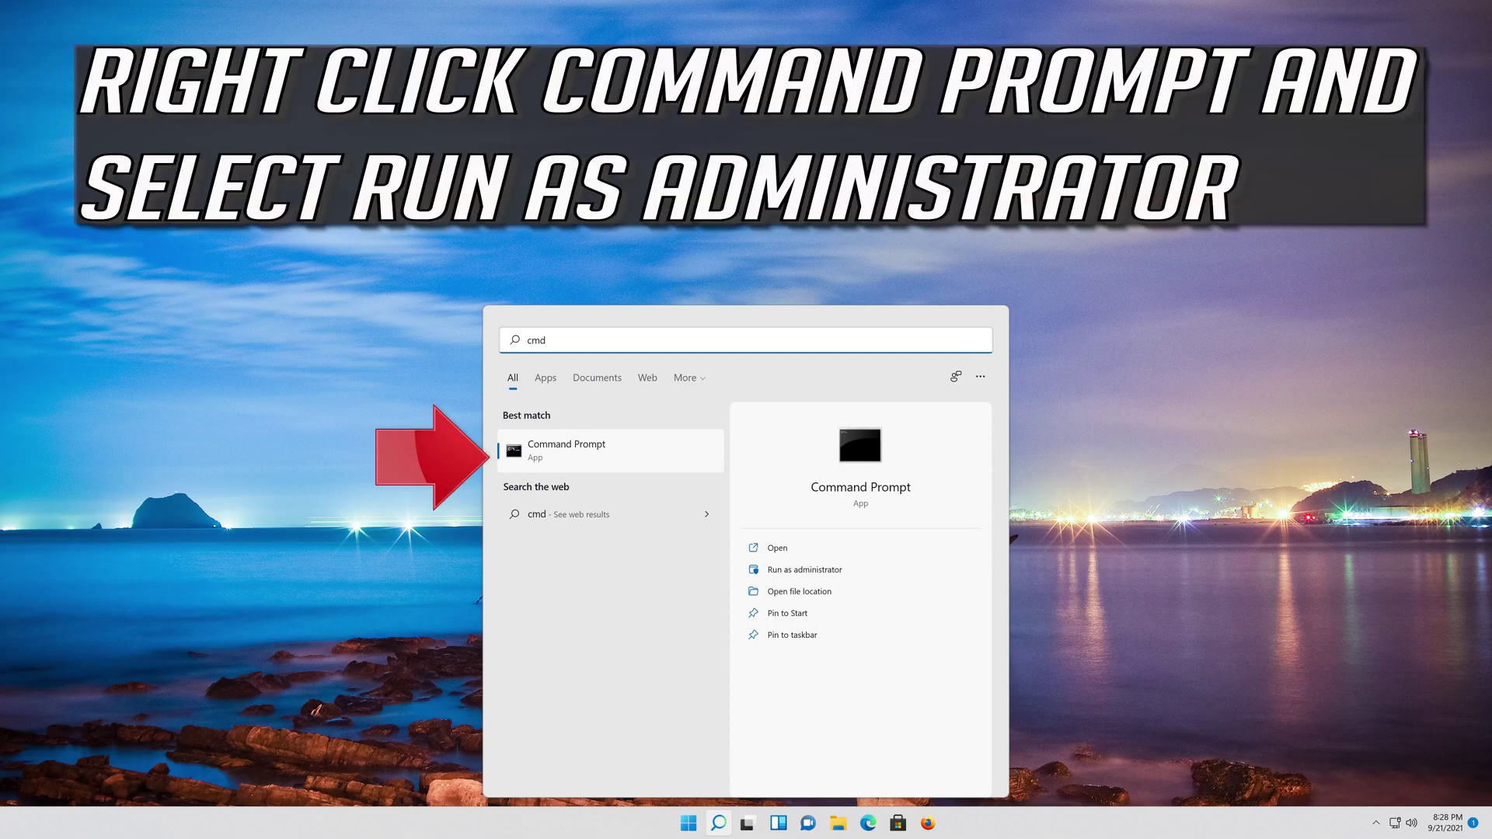
right_click(590, 453)
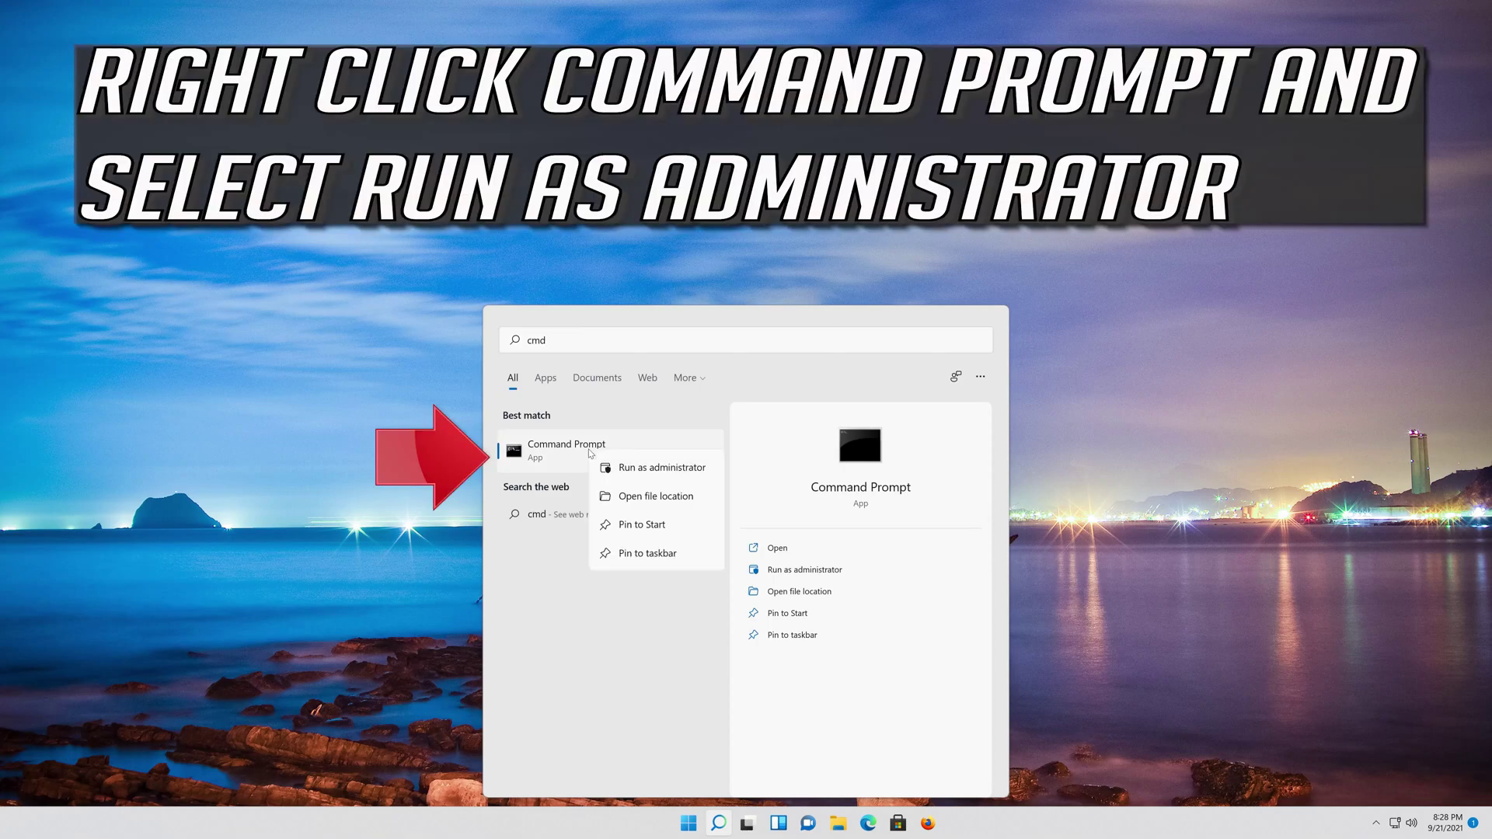
left_click(695, 469)
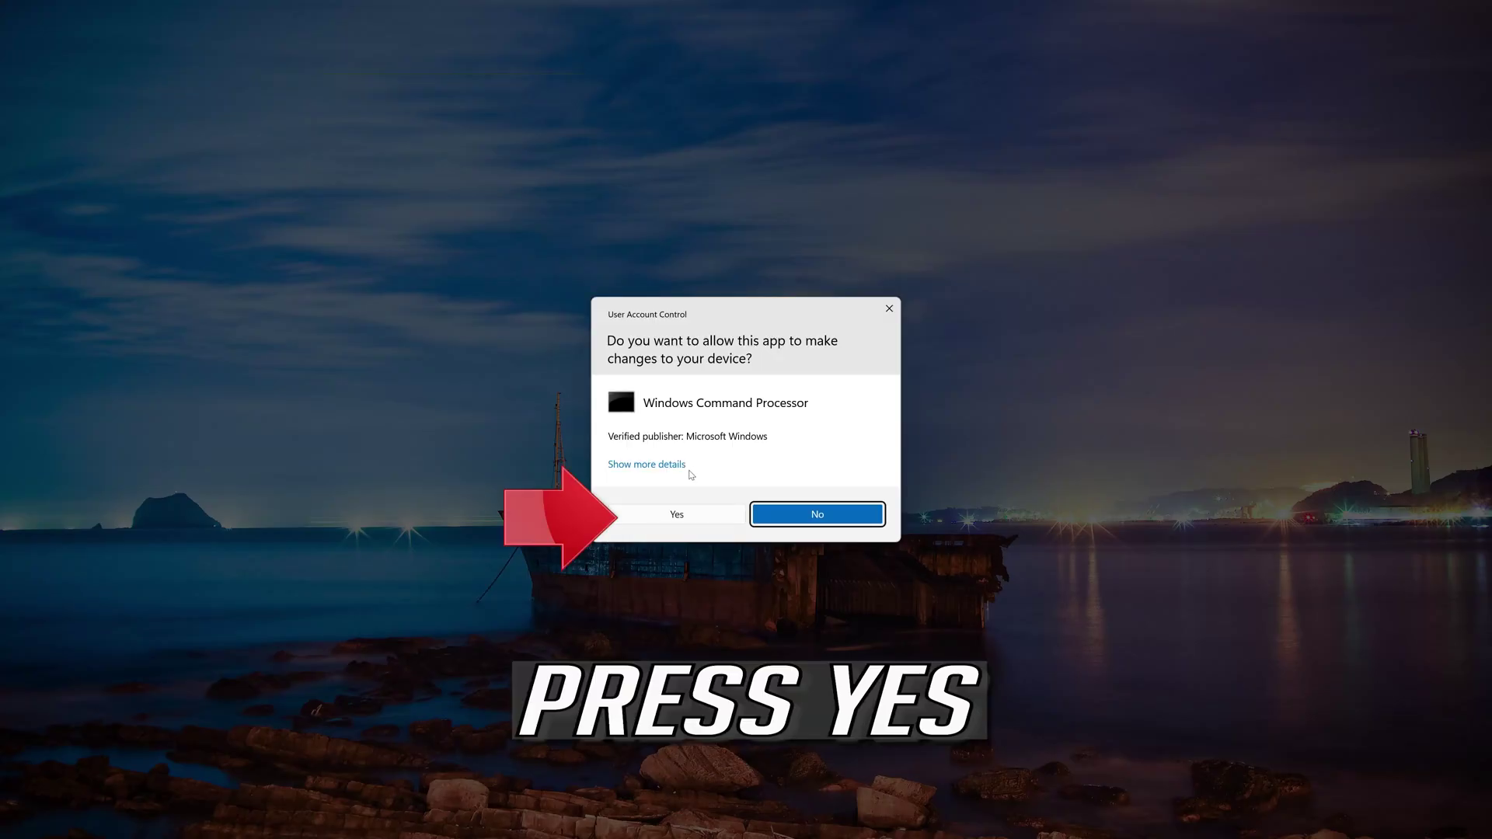
left_click(682, 519)
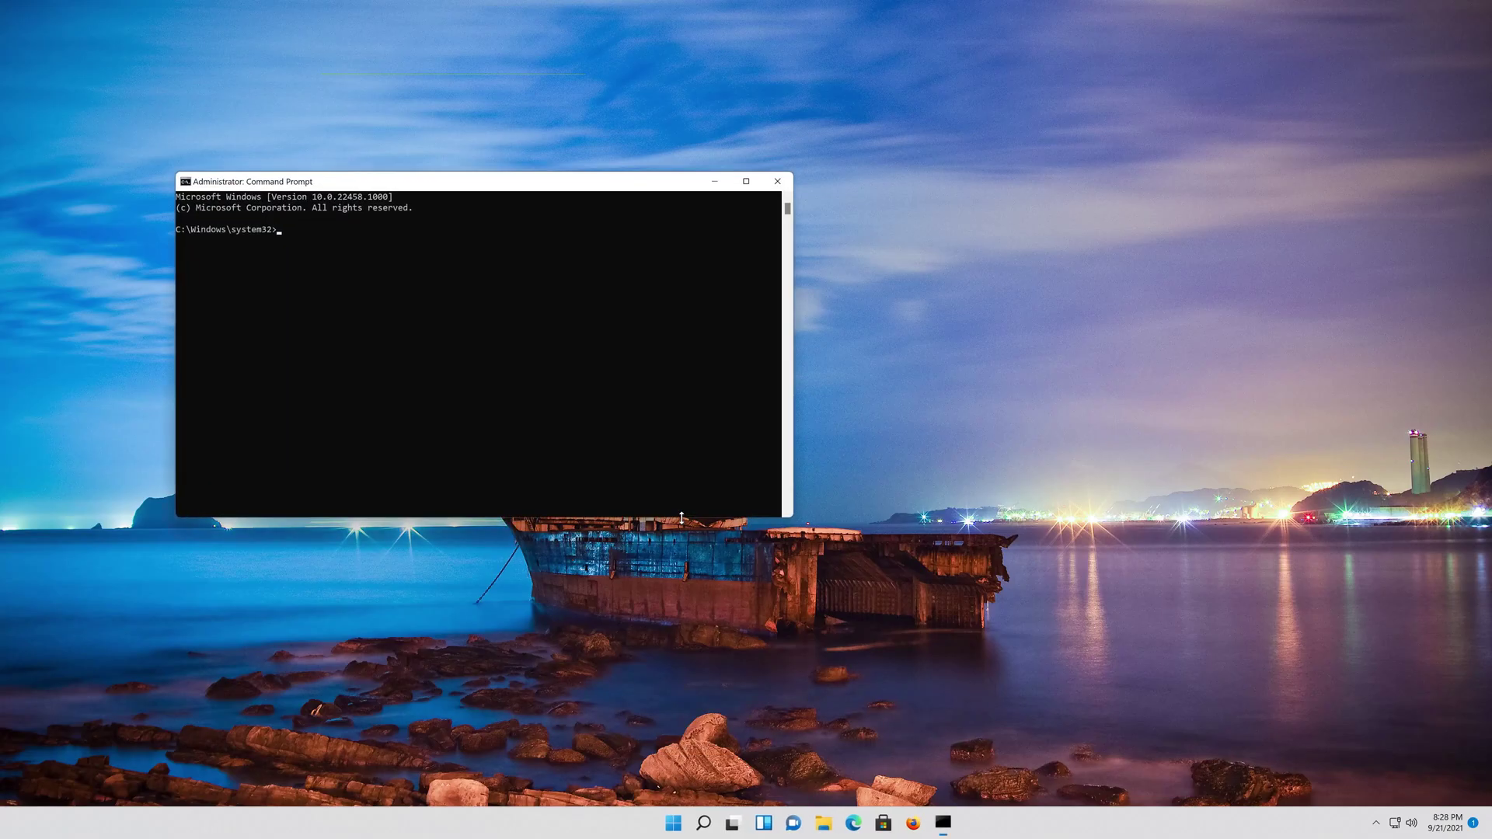
Run powercfg -h off to disable hibernation, then exit the Command Prompt
left_click_drag(490, 191, 781, 222)
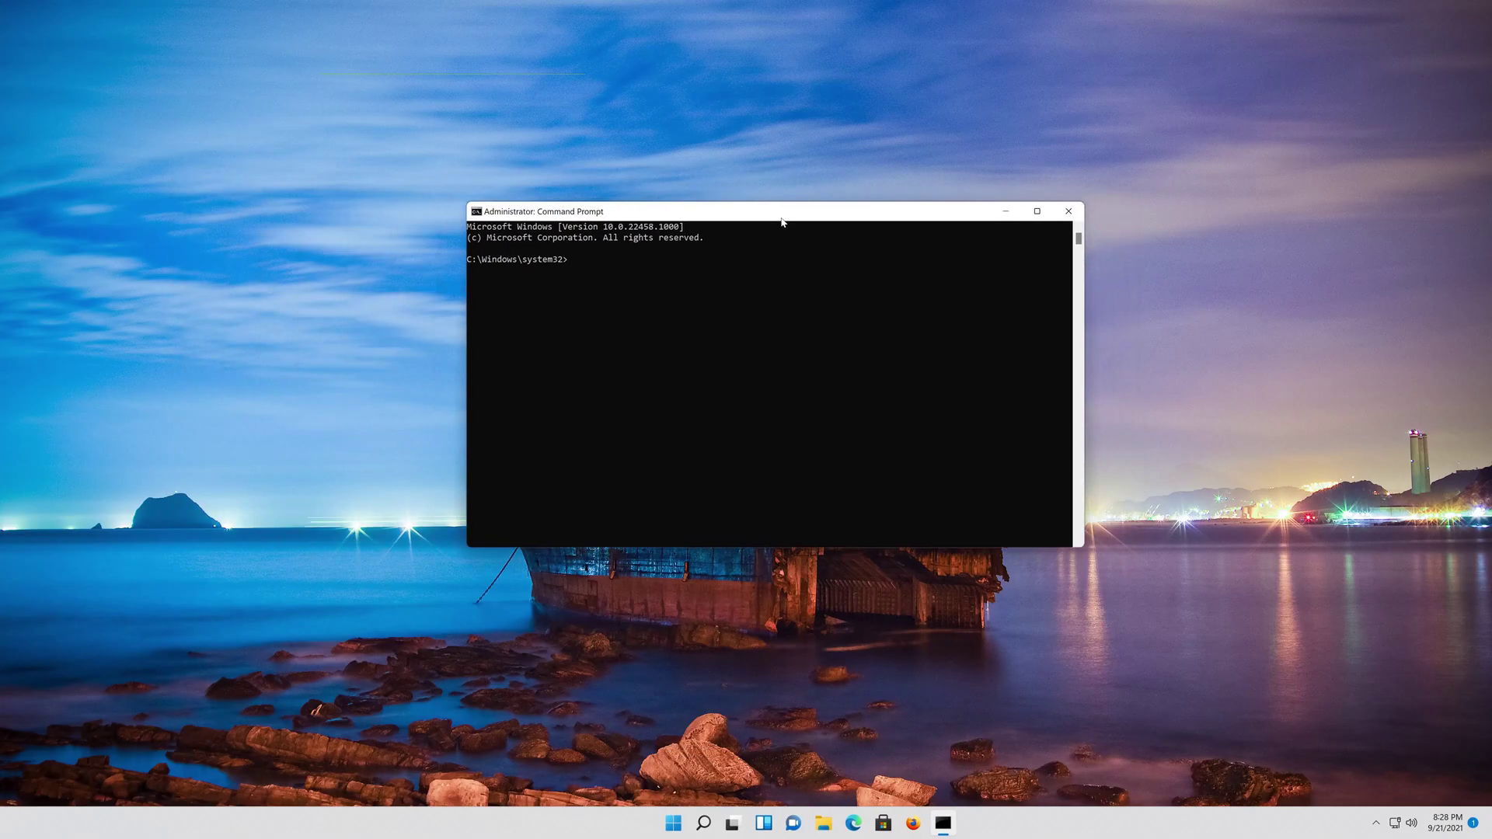
type("power")
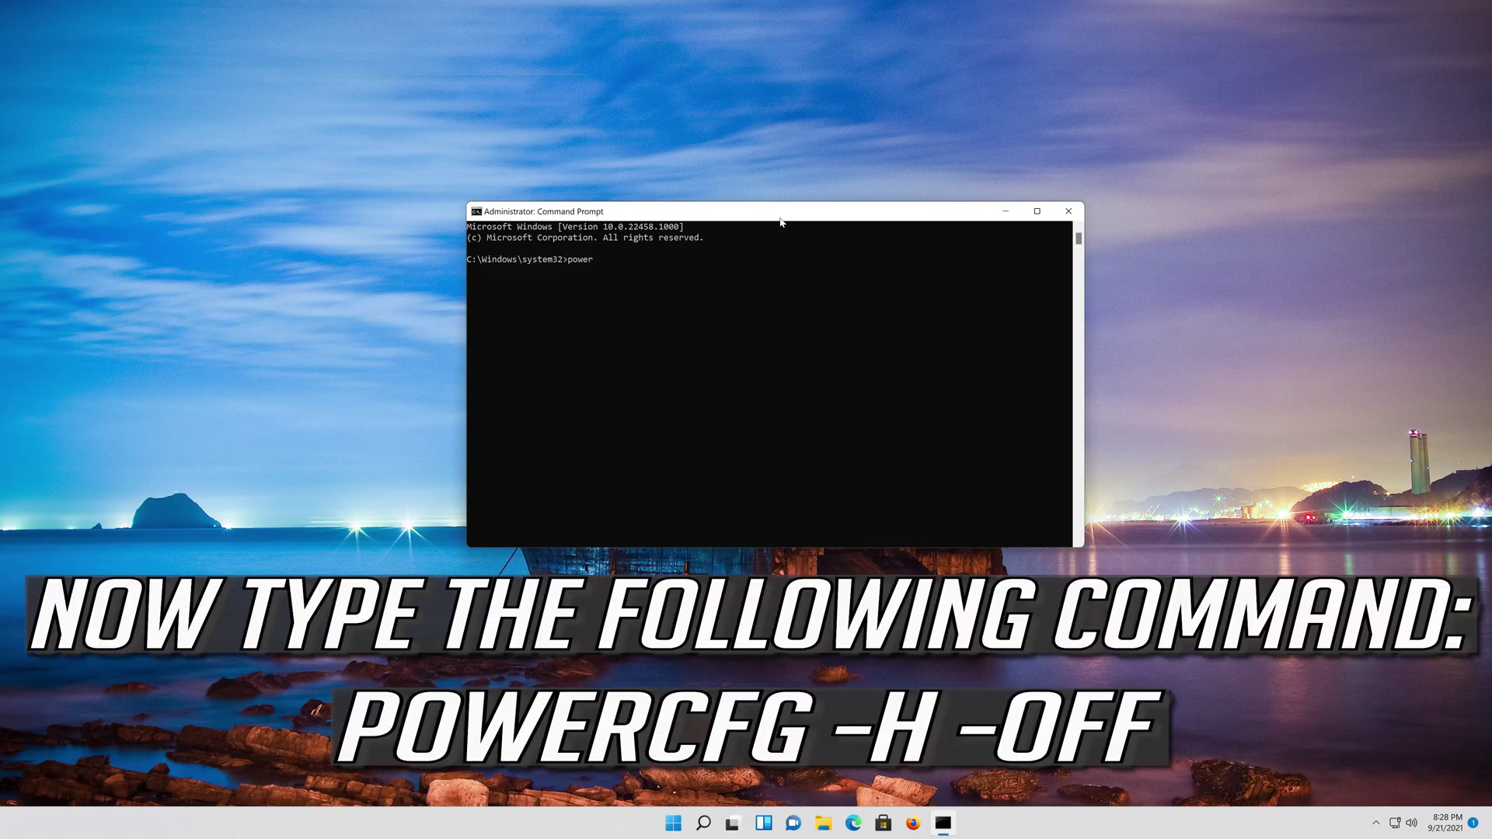
type("cfg -h off")
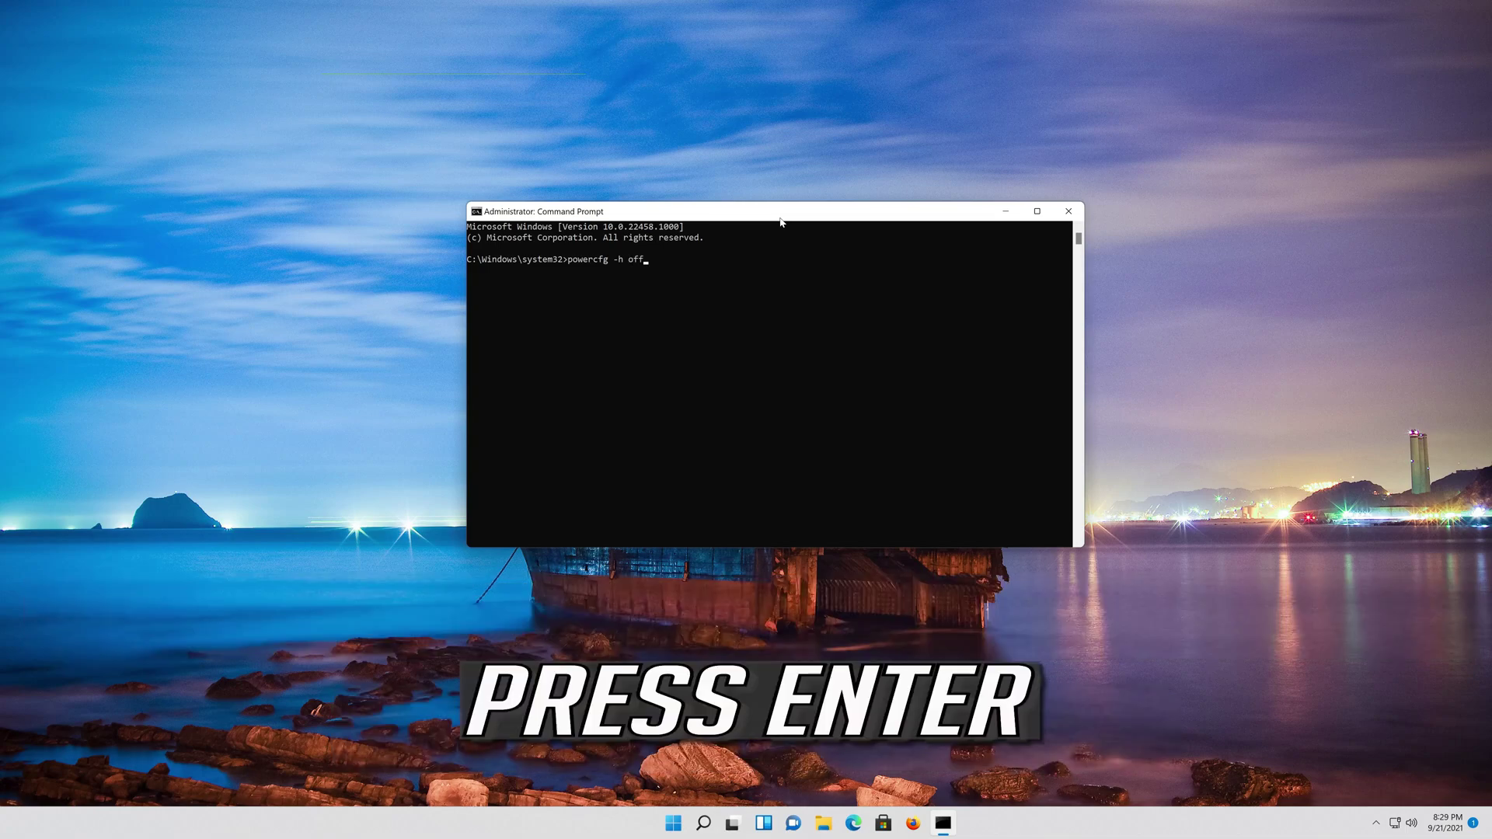
key("Return")
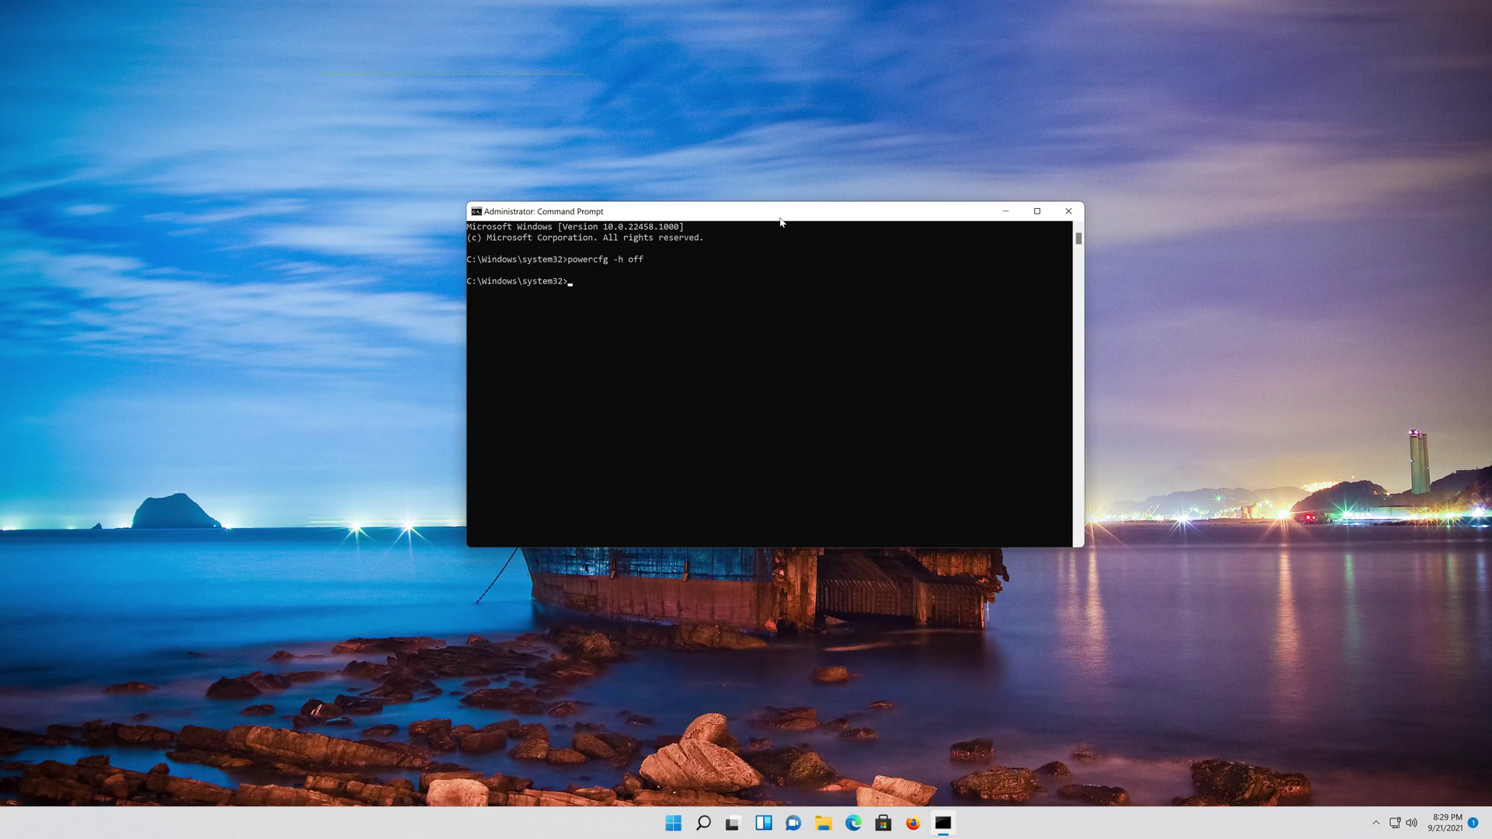
type("exit")
key("Return")
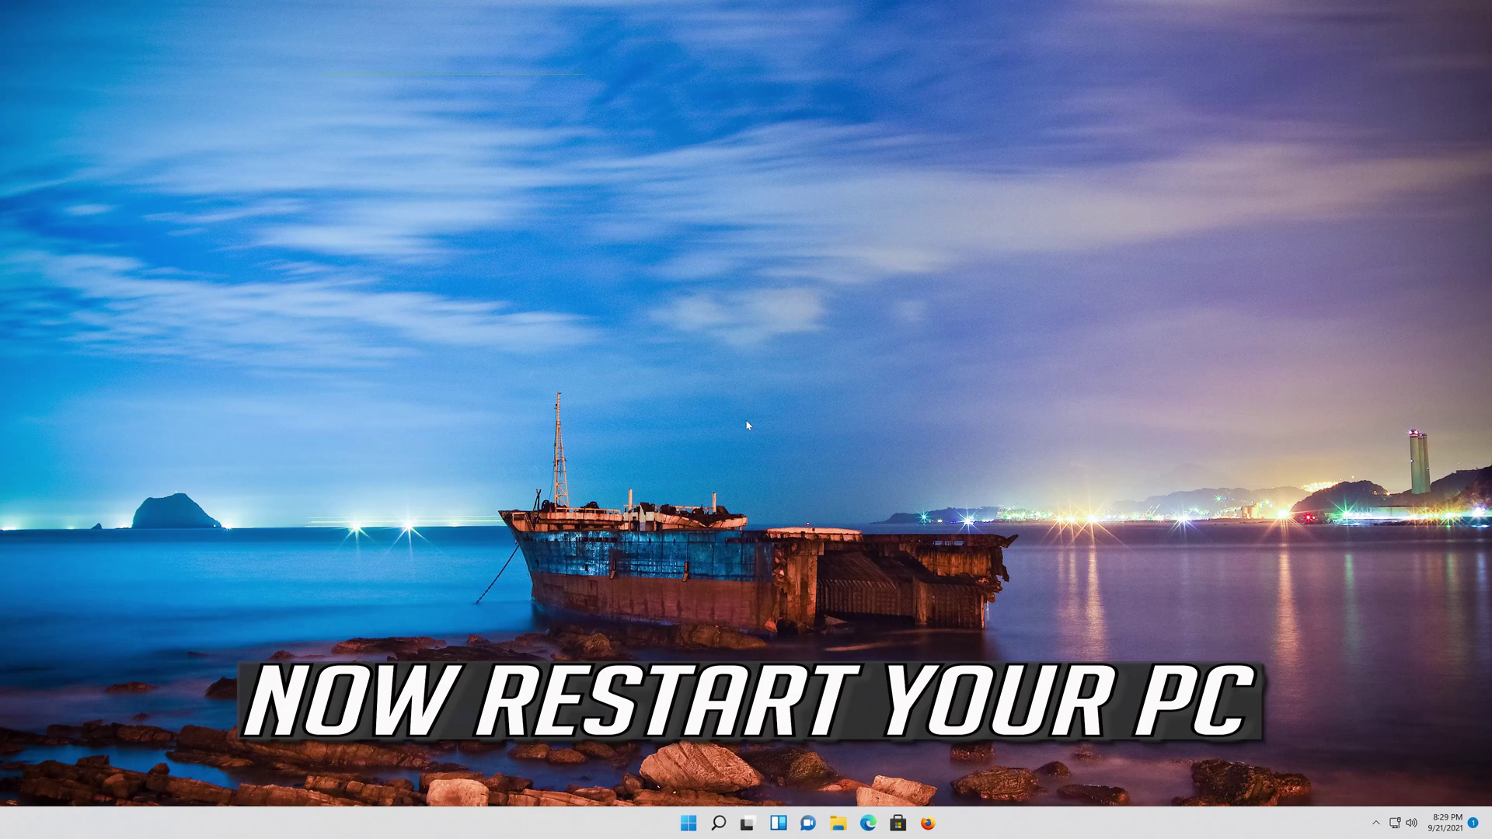
Restart the PC from the Start menu's power button
left_click(689, 825)
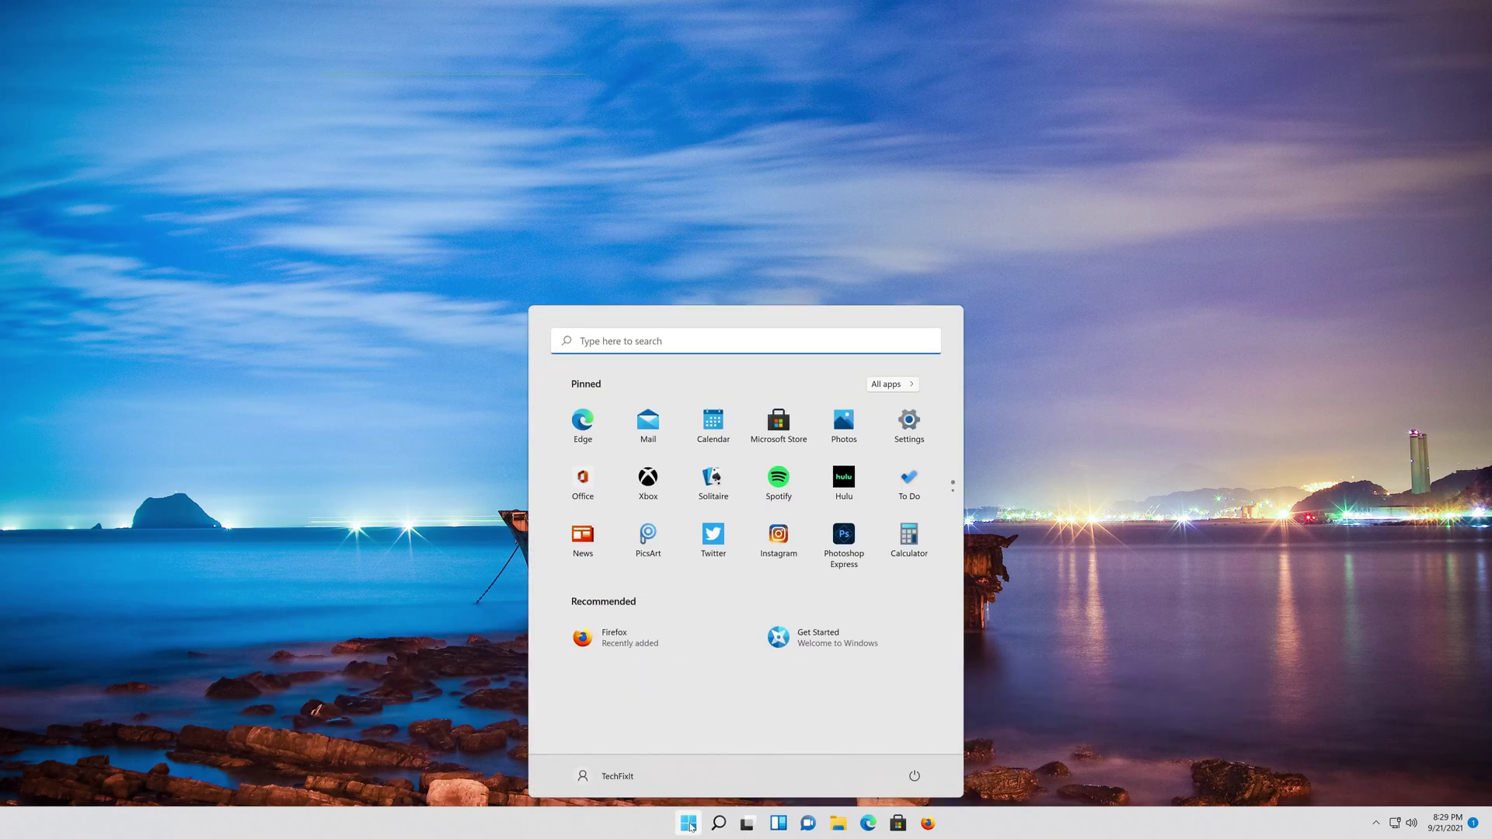
left_click(915, 776)
left_click(915, 749)
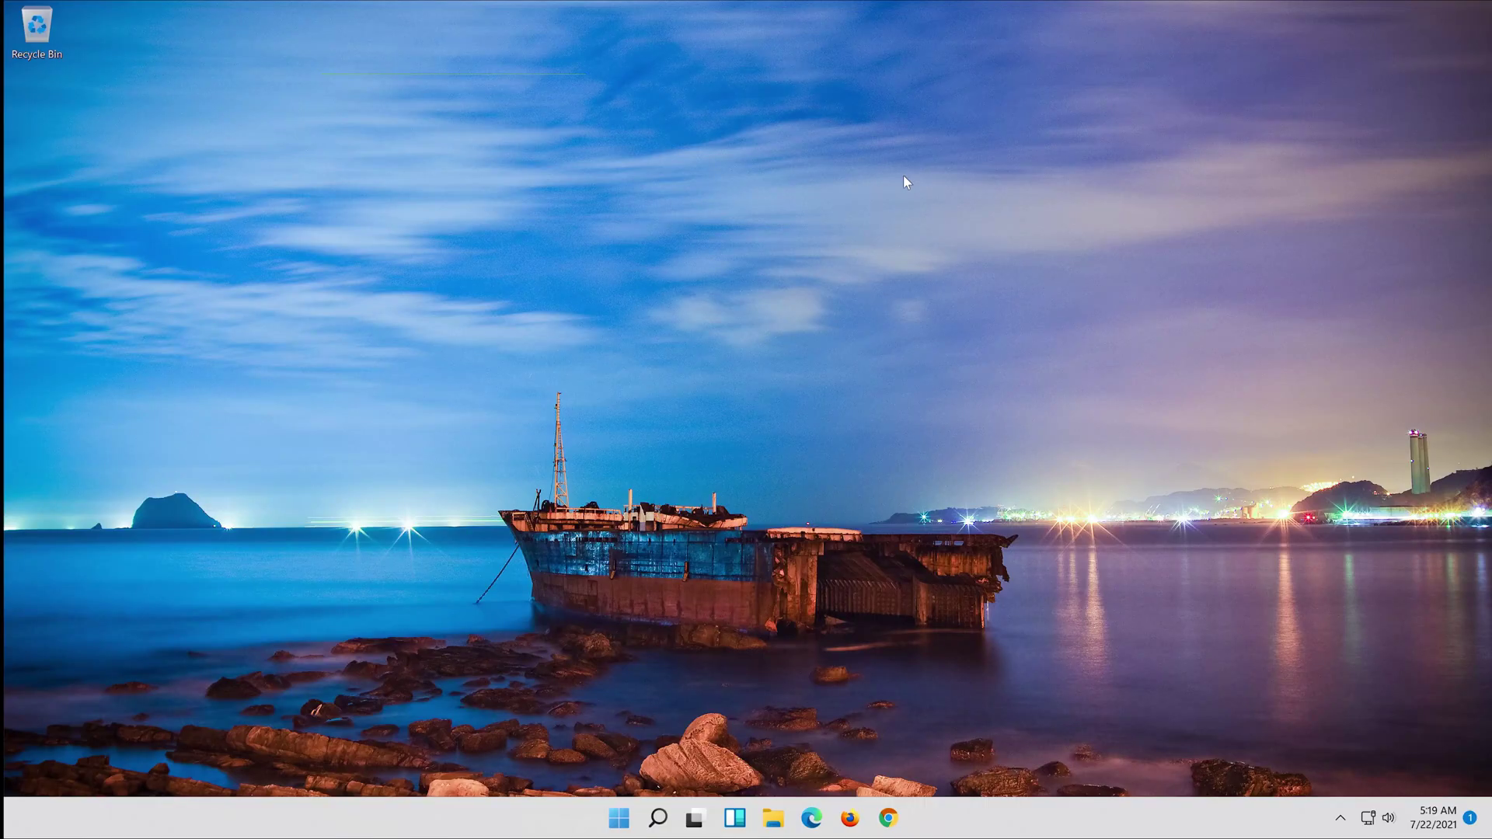
Search cmd again and launch an elevated Command Prompt, approving the UAC prompt
key("super")
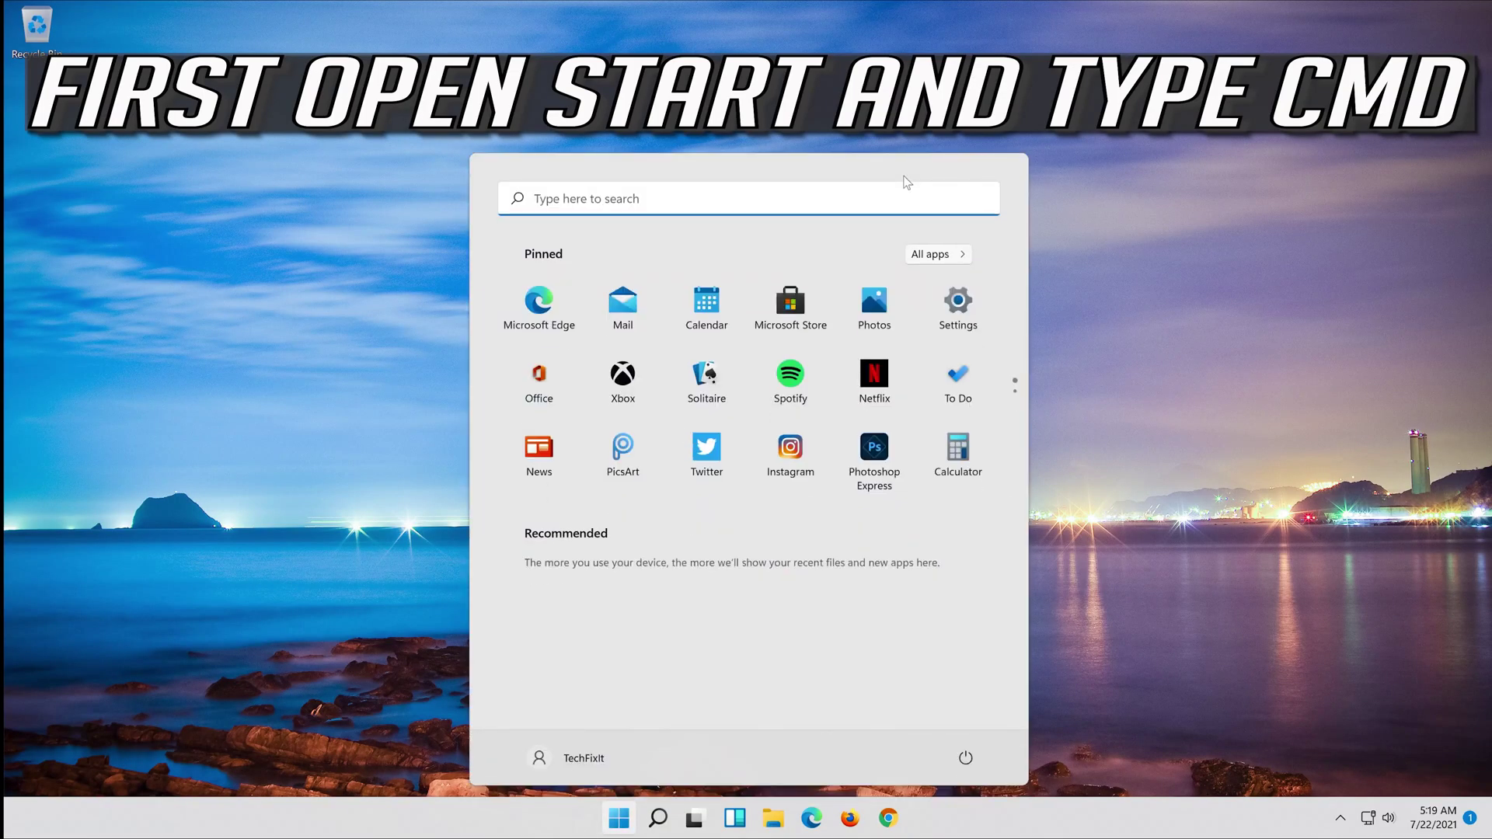
type("cmd")
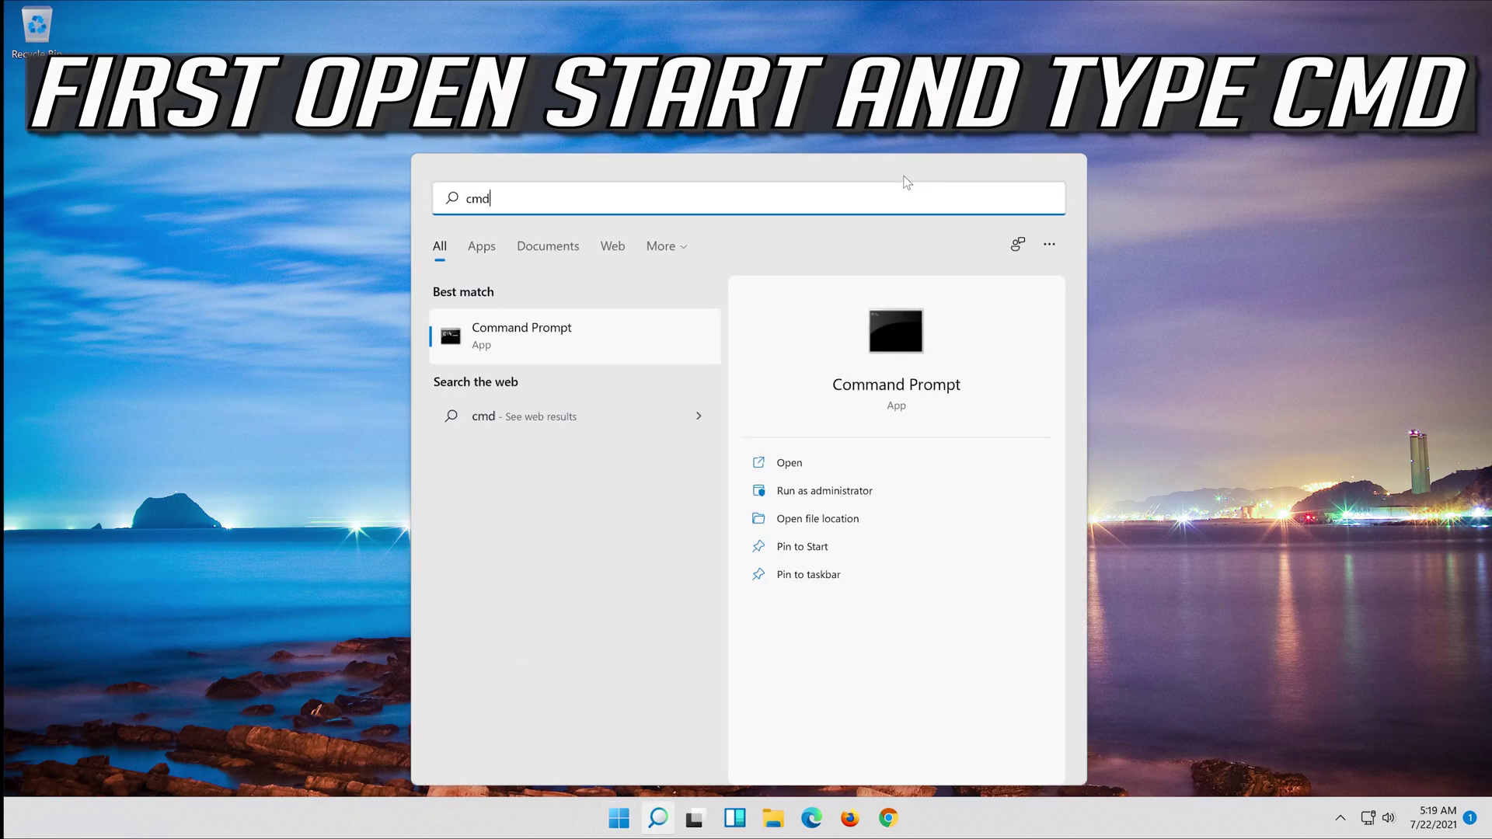
right_click(501, 334)
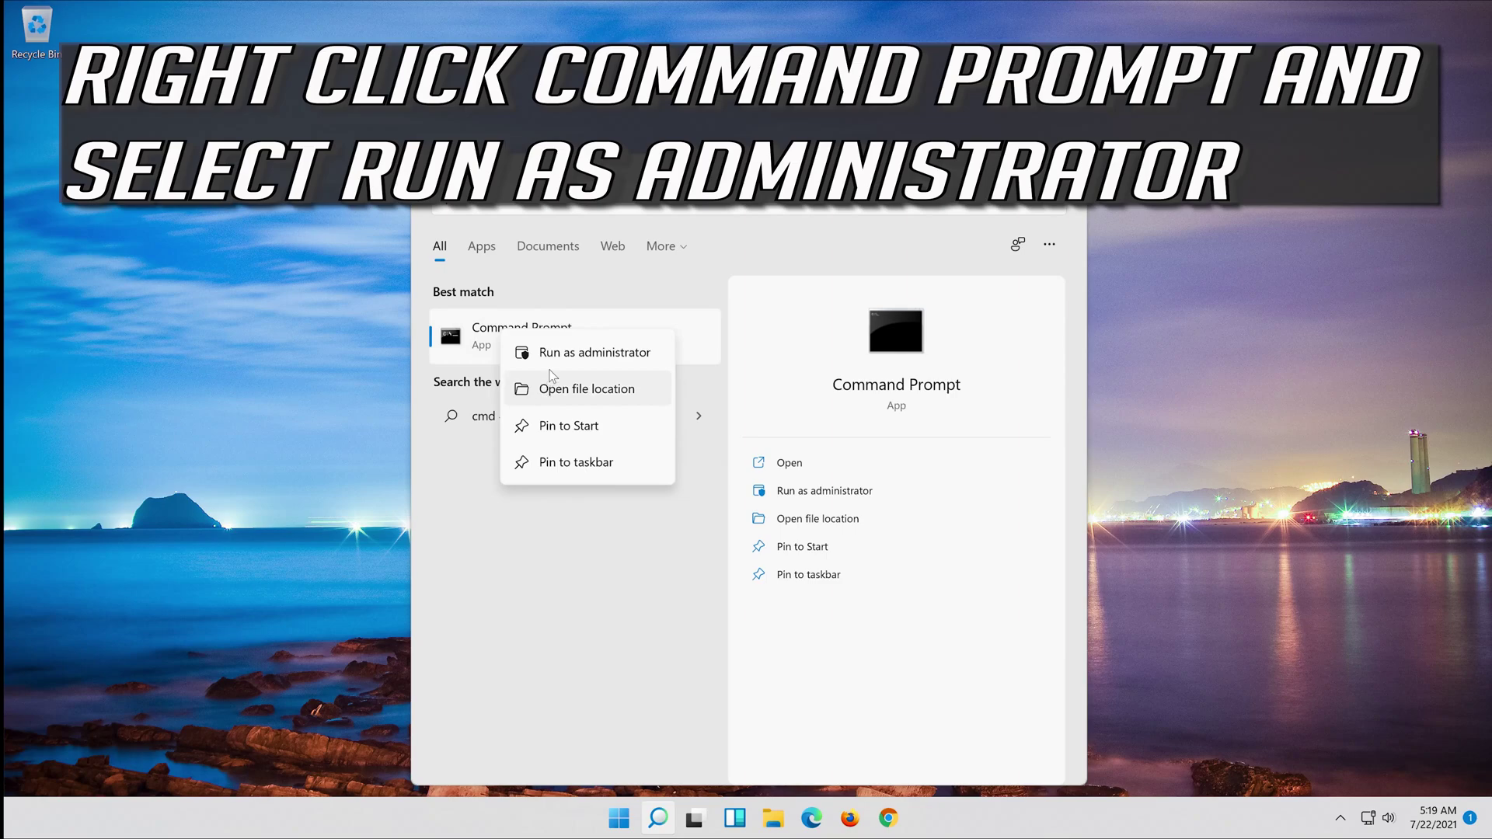
left_click(606, 352)
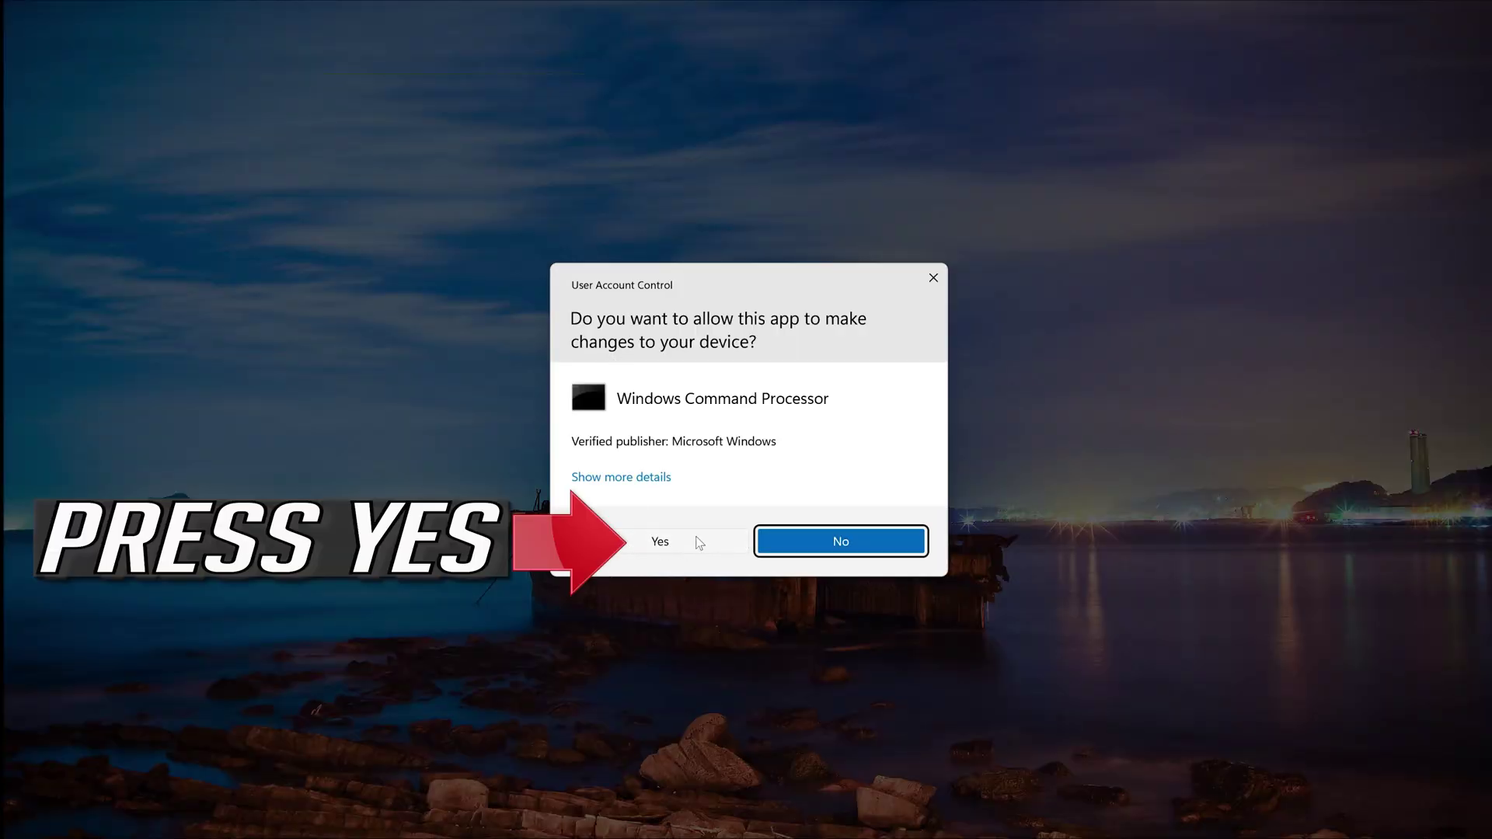
left_click(662, 542)
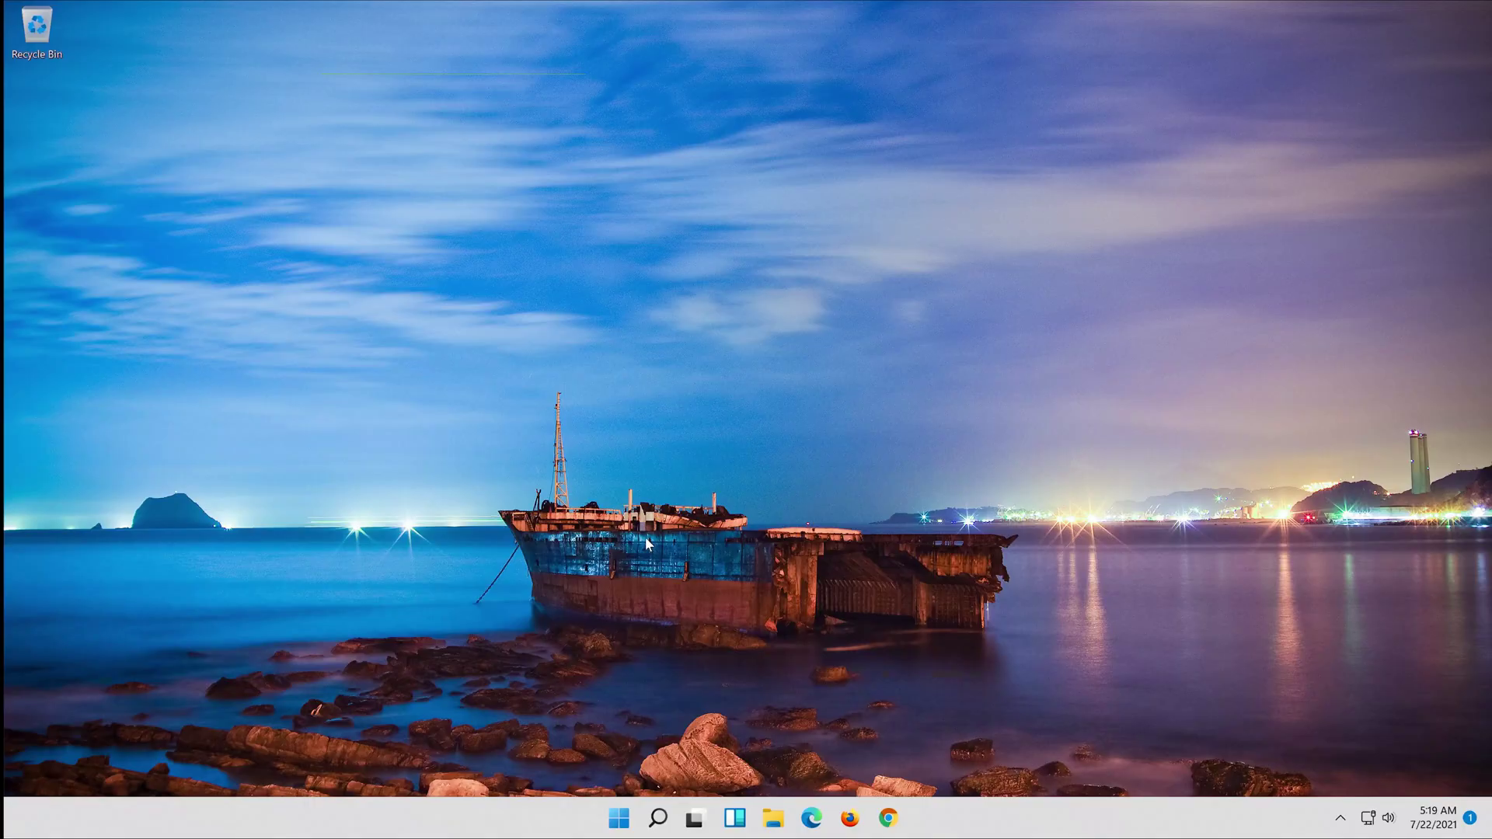
left_click_drag(513, 187, 744, 191)
Enter sfc /scannow to start the system file check
type("sfc")
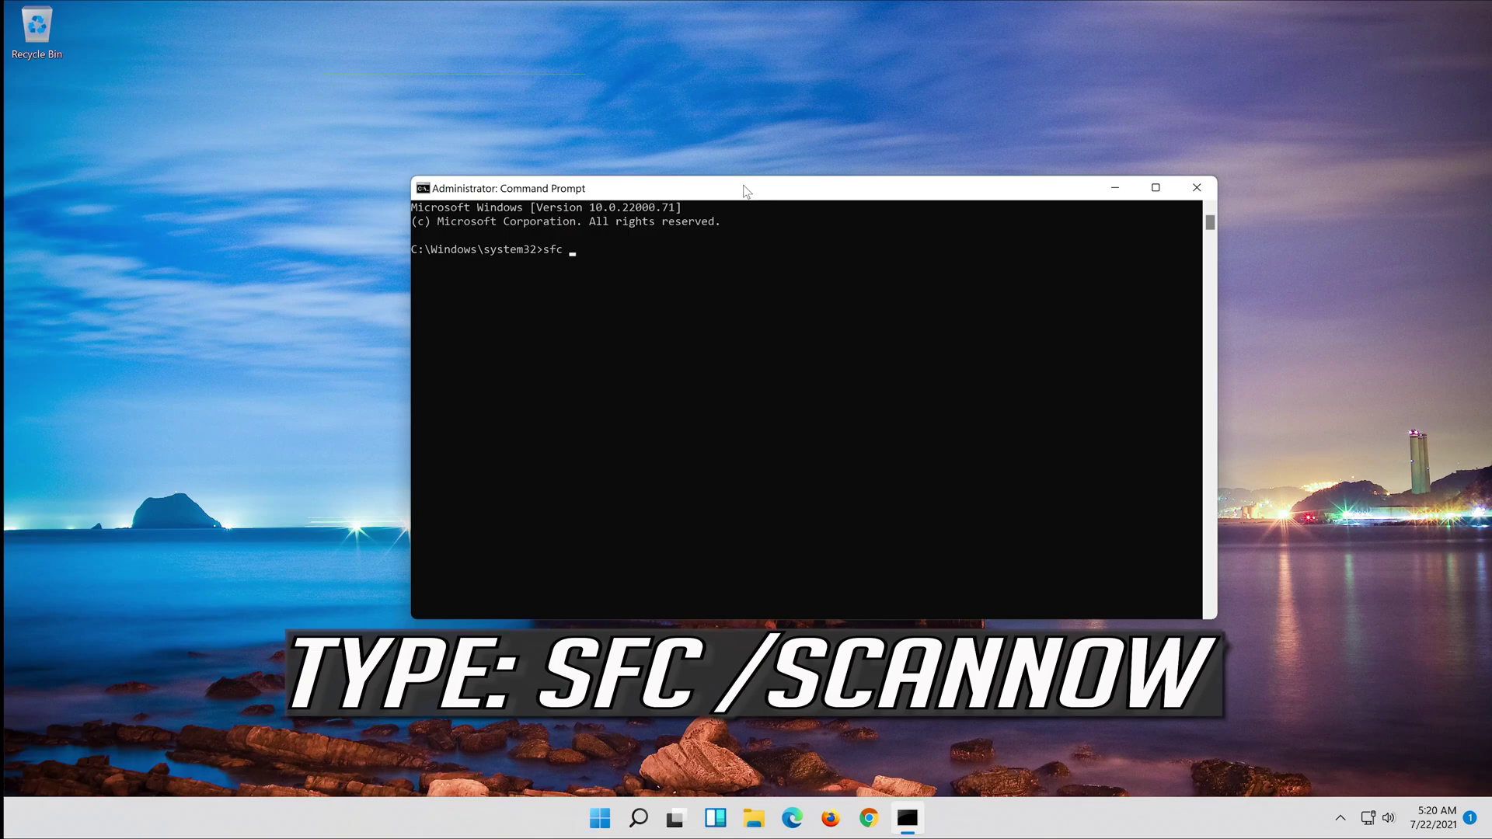
type(" /scannow")
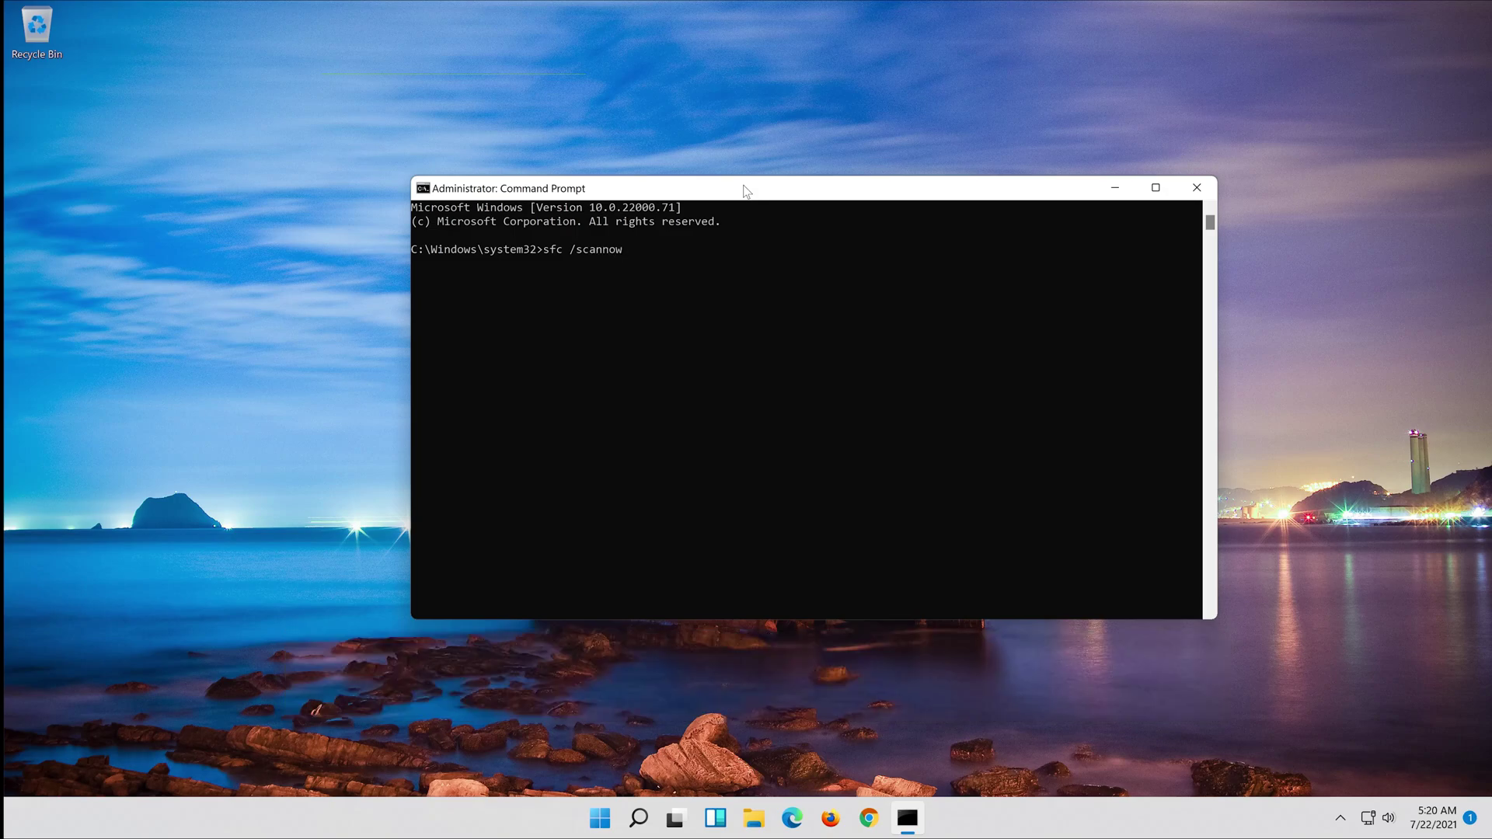
key("Return")
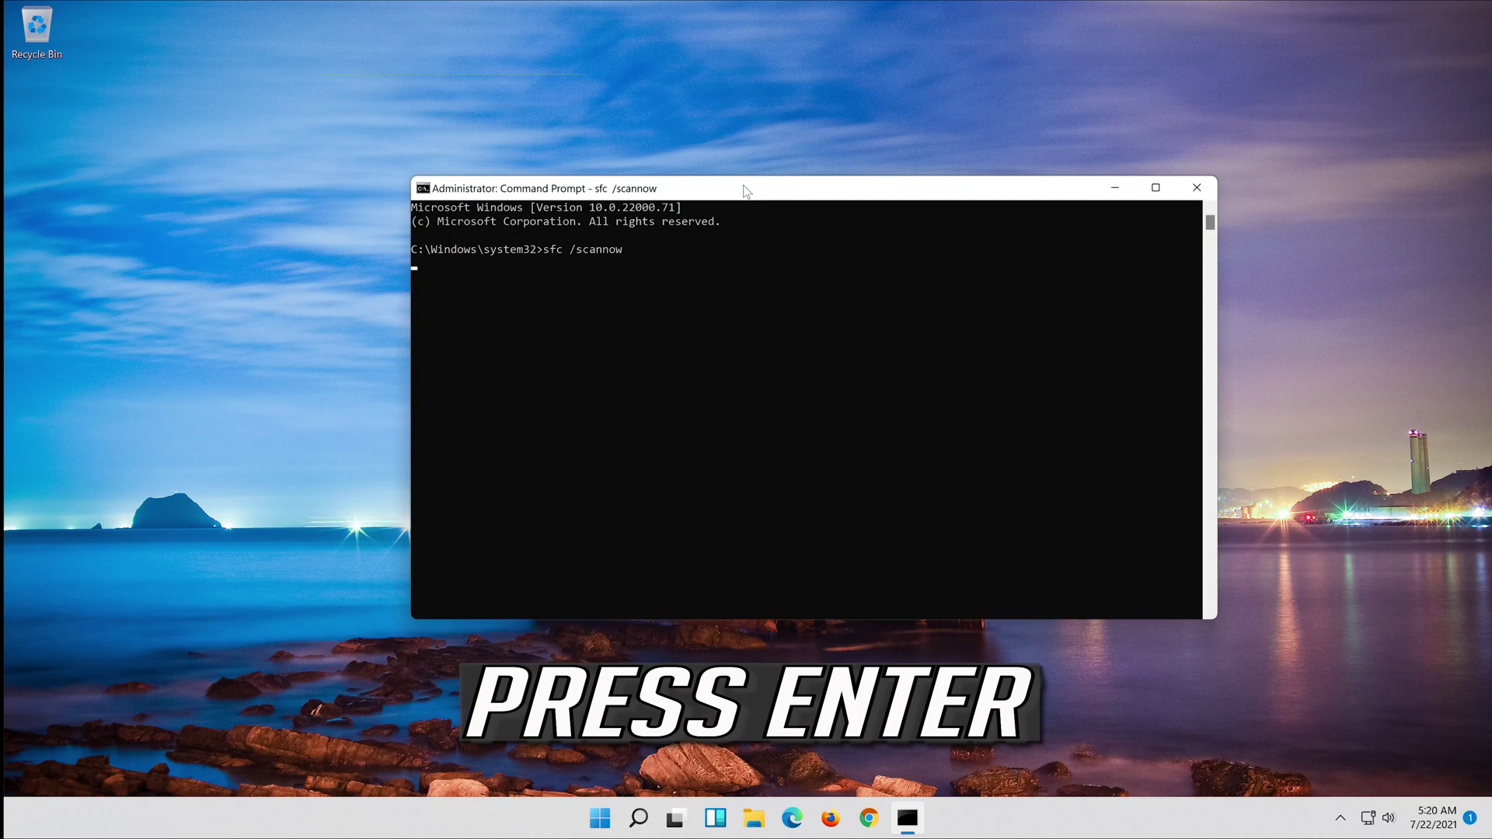